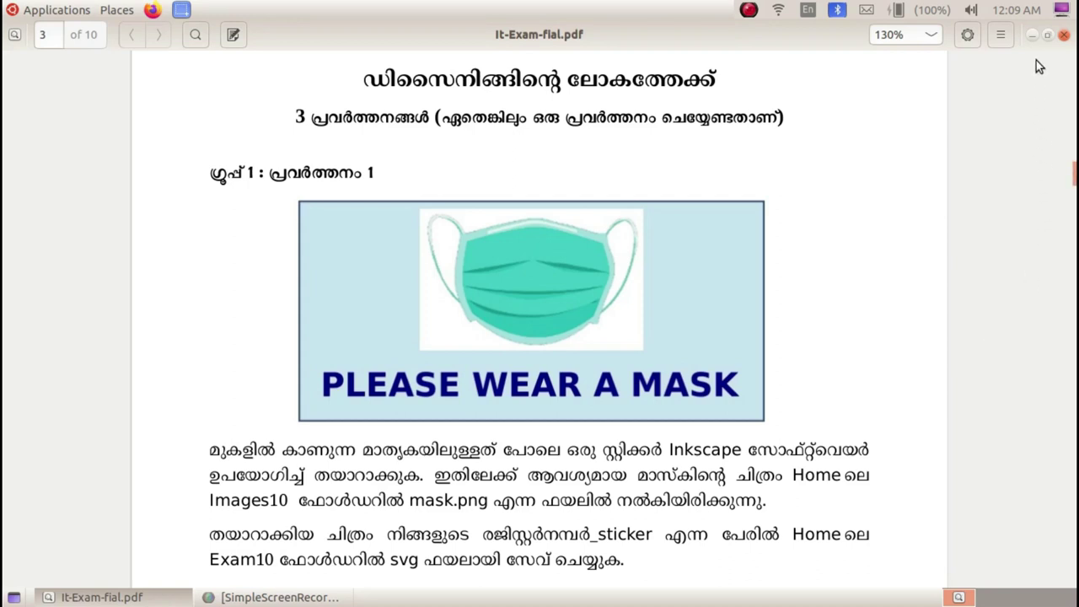
Minimise the It-Exam-fial.pdf Document Viewer window so the desktop shows
left_click(1031, 35)
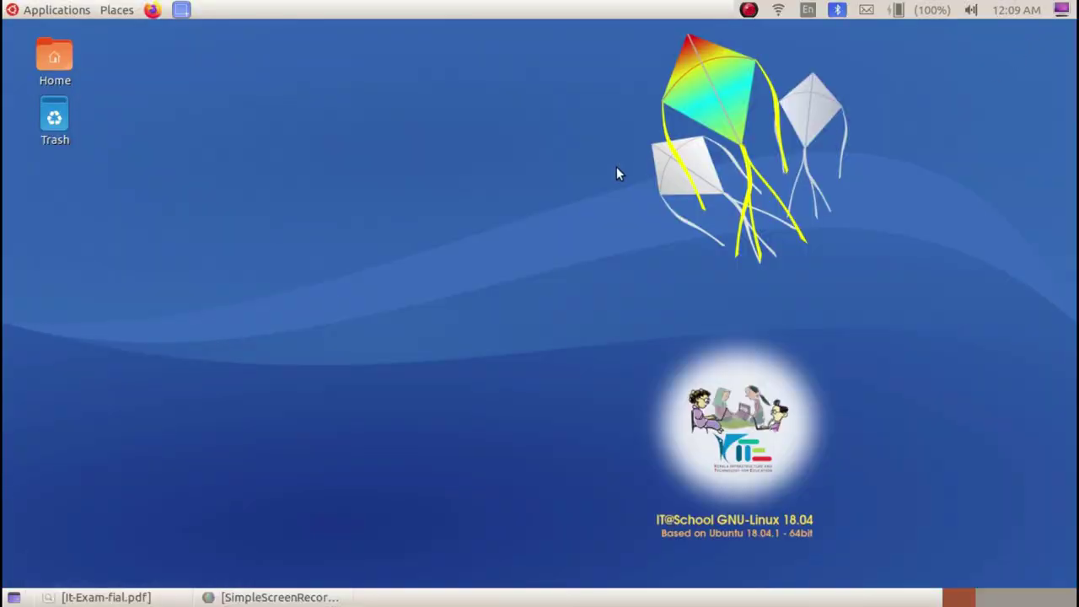
Launch Inkscape from Applications > Graphics, opening blank New document 1 after checking the PDF
left_click(58, 11)
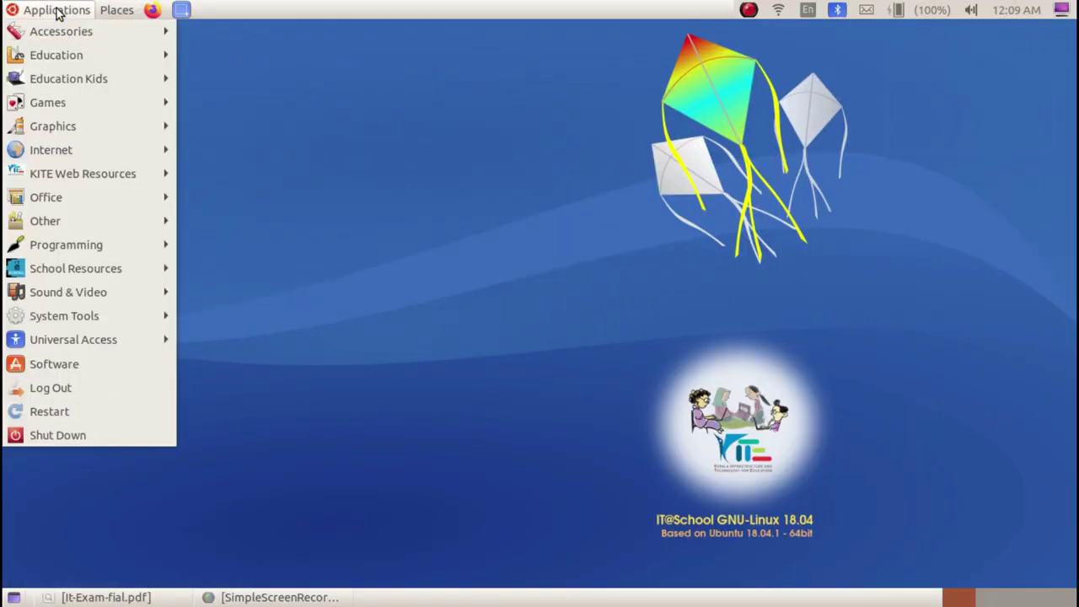
mouse_move(52, 125)
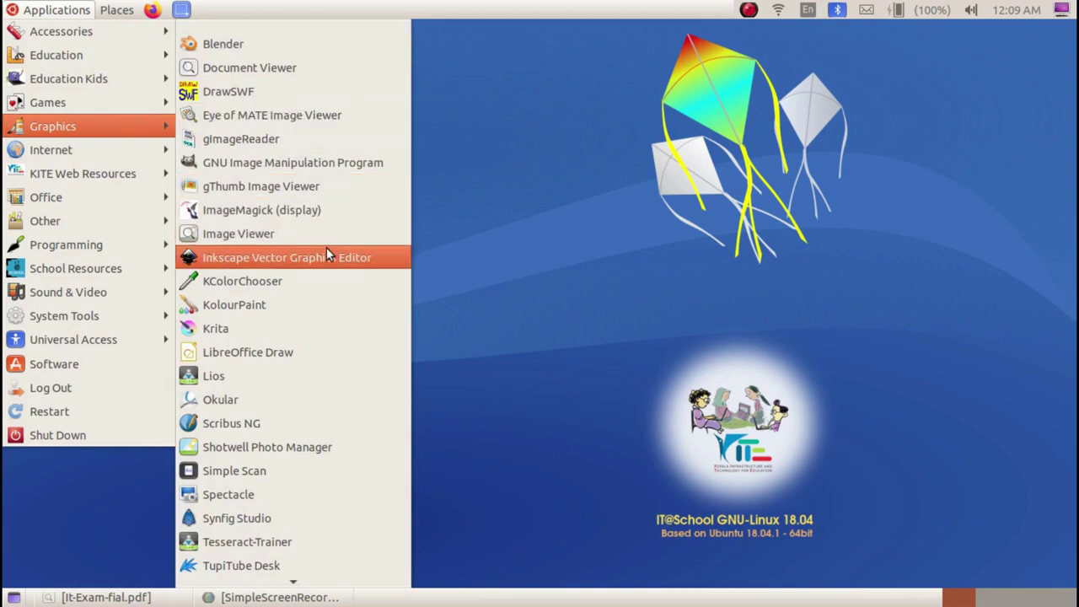
left_click(353, 262)
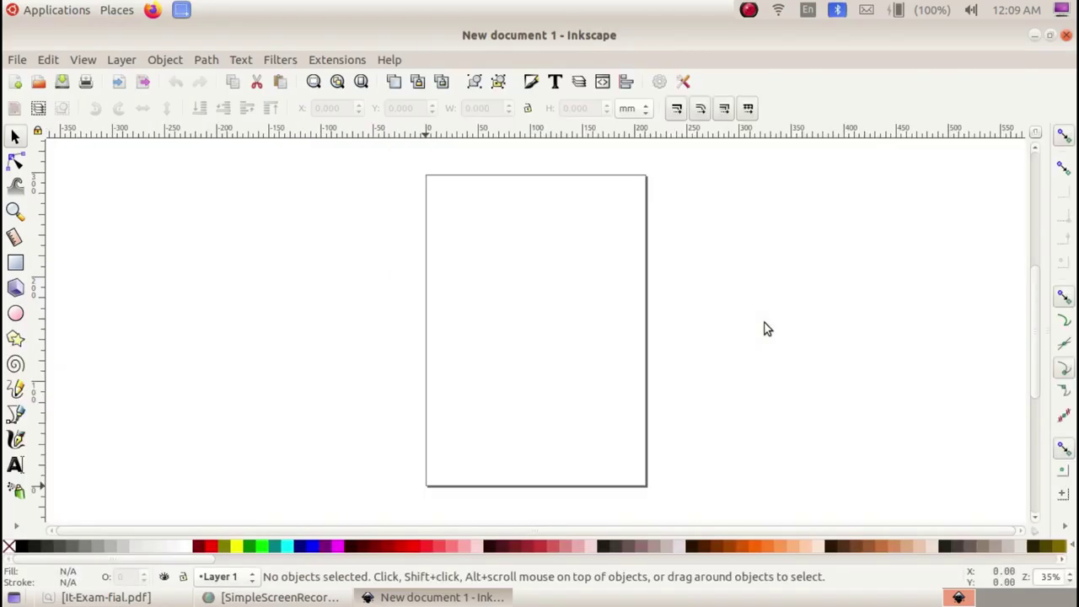
left_click(101, 597)
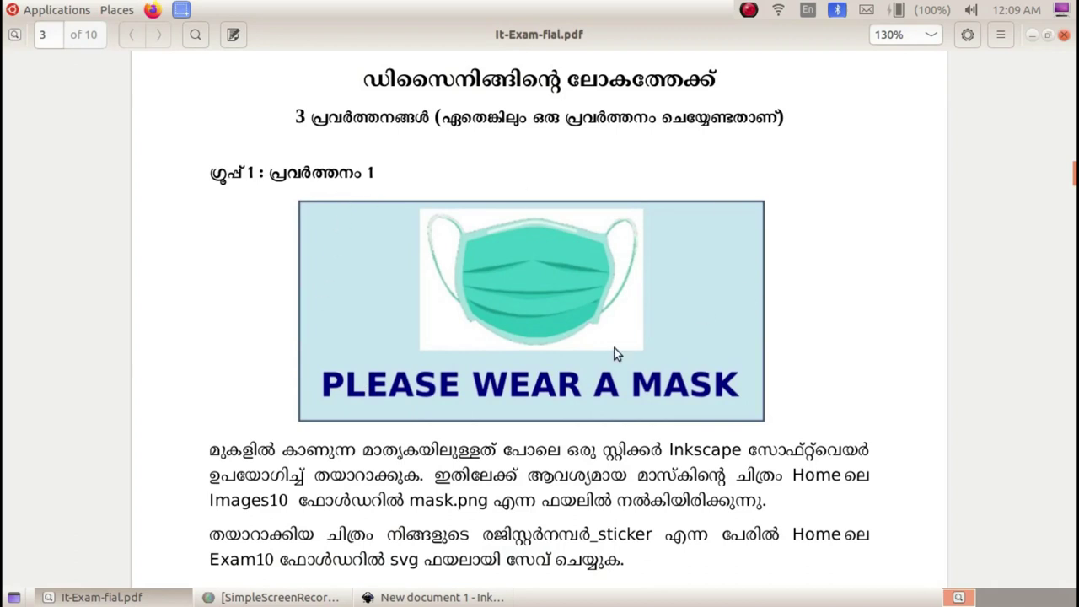
left_click(466, 598)
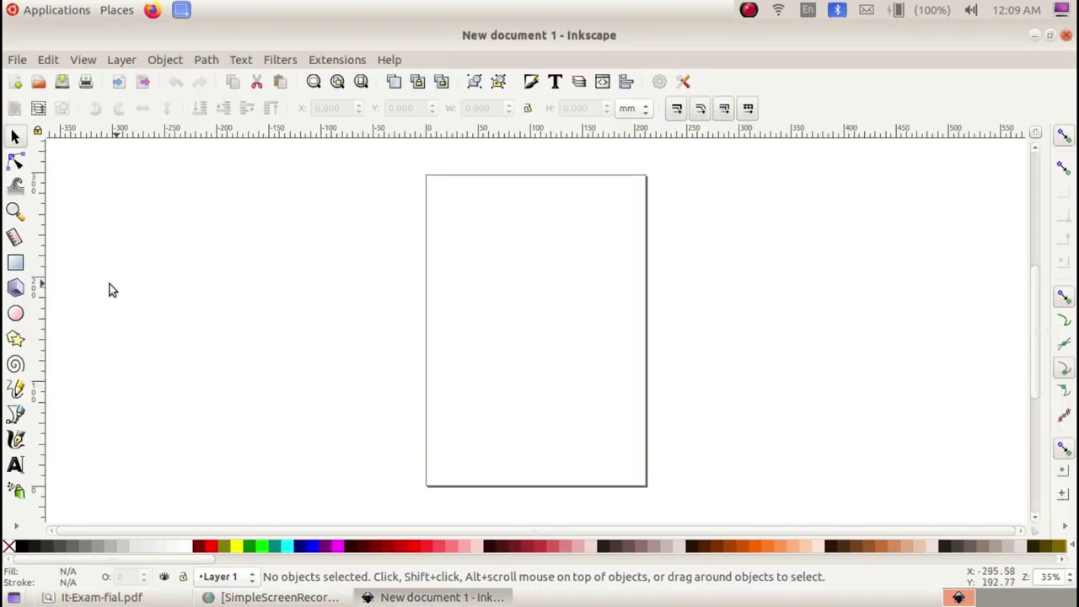
Draw a 337.155 × 181.429 mm rectangle across the page and select it with the Selector tool
left_click(15, 264)
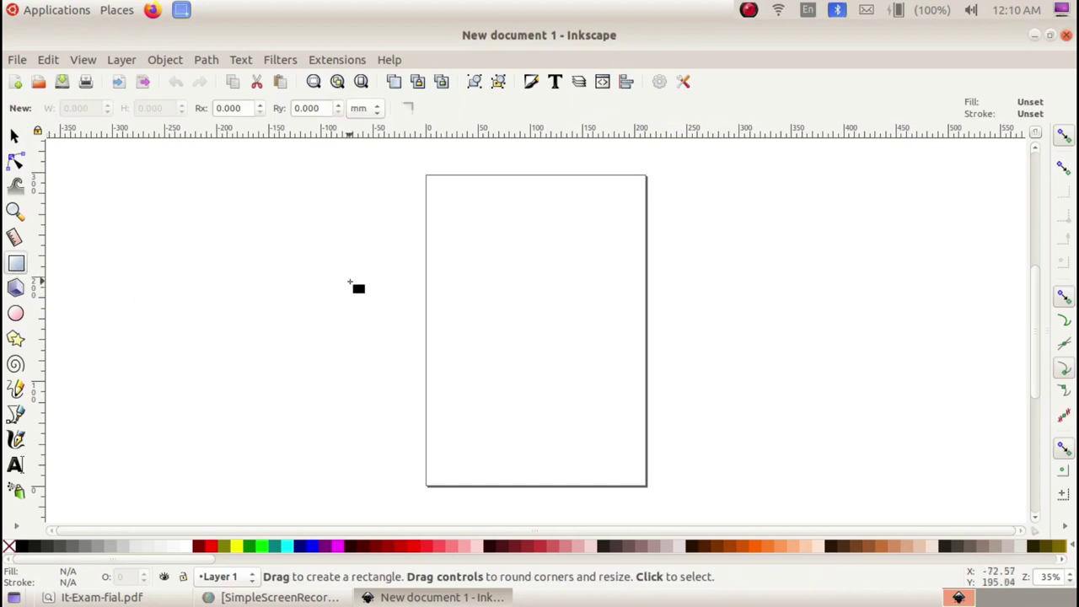
left_click_drag(261, 229, 605, 414)
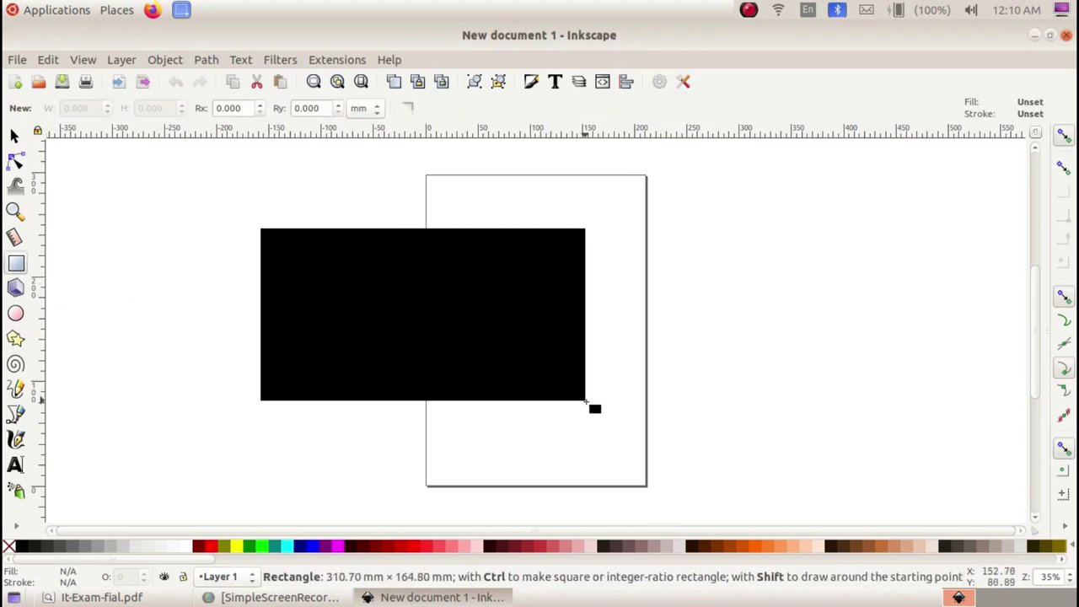
left_click_drag(605, 415, 613, 418)
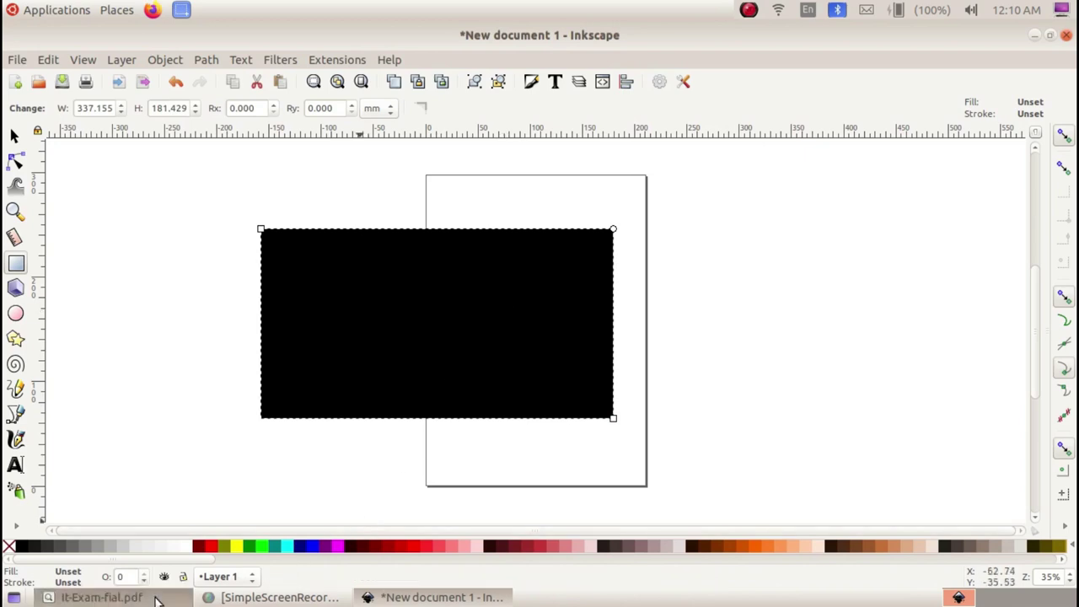
left_click(92, 597)
left_click(168, 581)
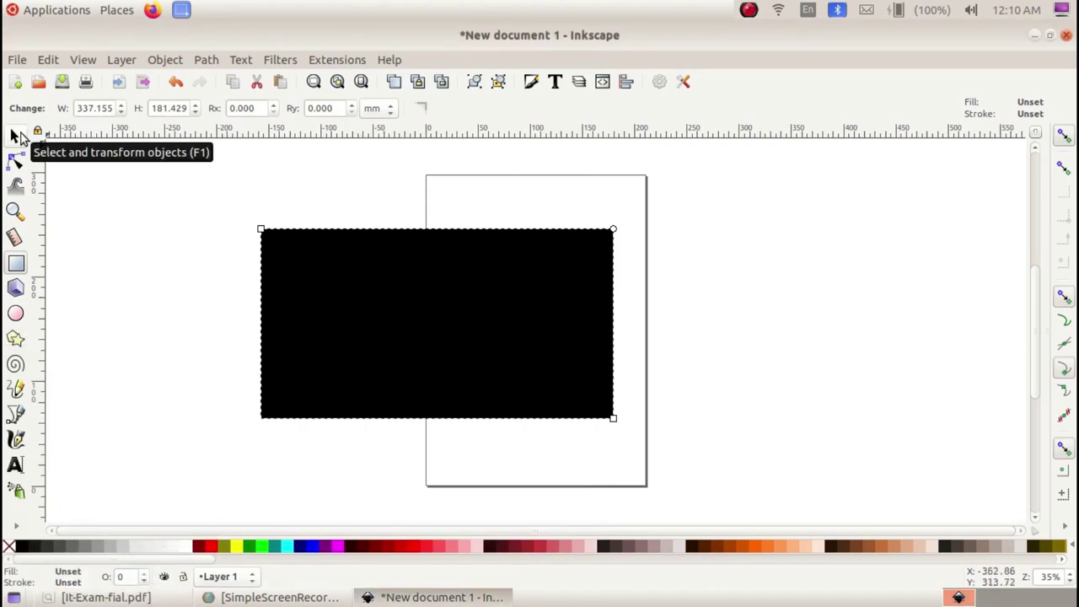
left_click(17, 135)
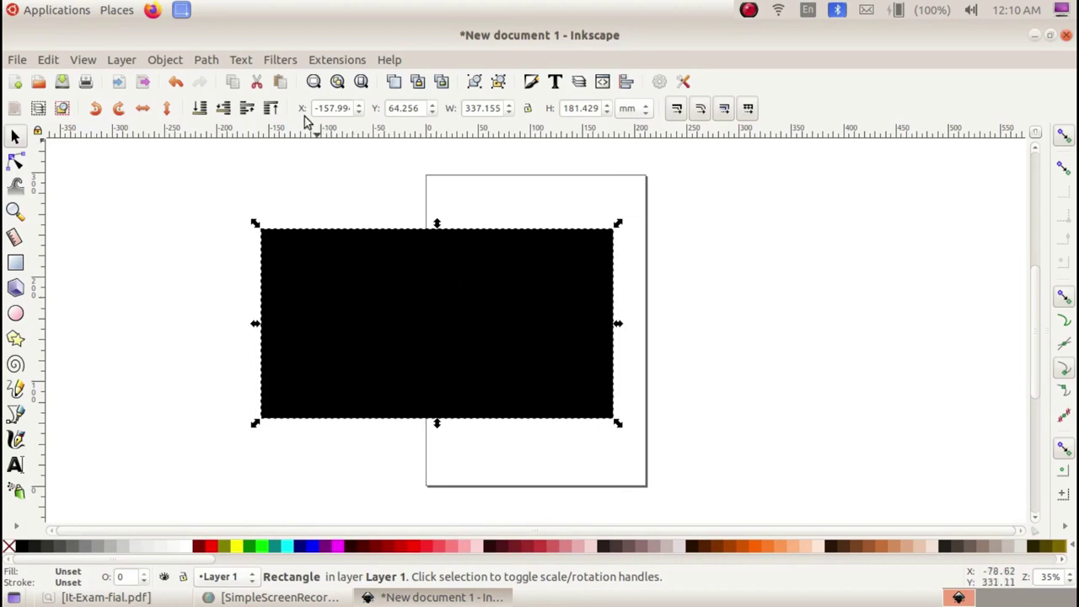
left_click(165, 60)
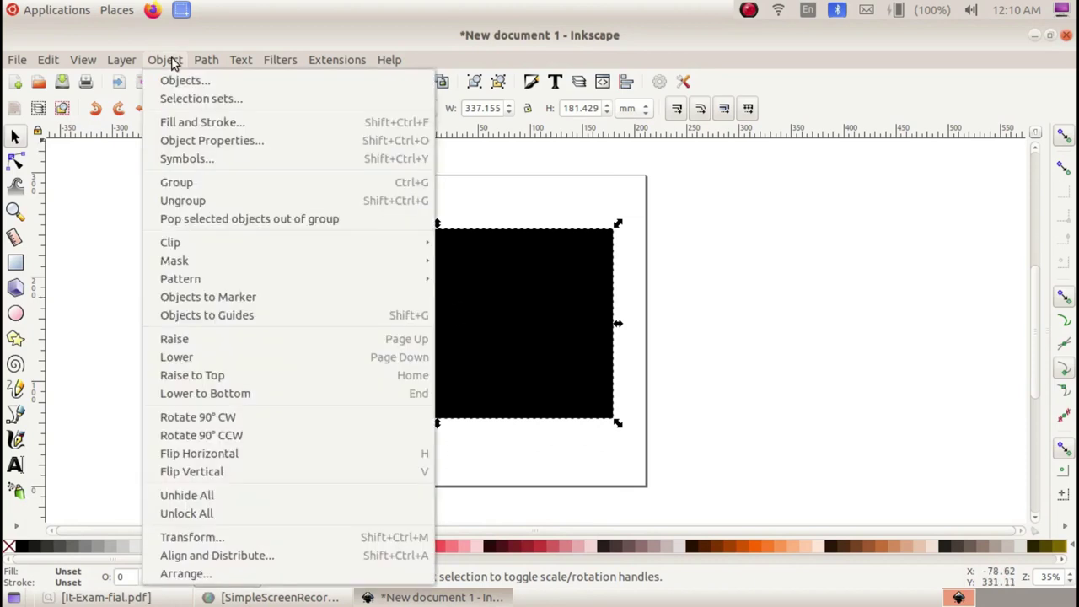
Give the background rectangle a flat cyan fill of RGBA 00ede2ff in Fill and Stroke
left_click(212, 122)
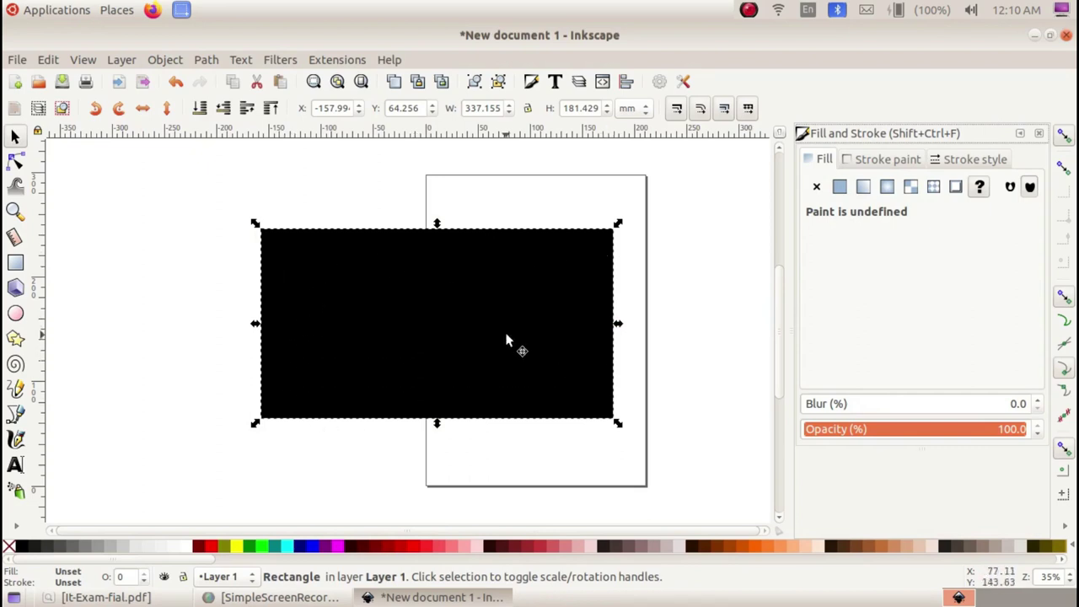
left_click(842, 189)
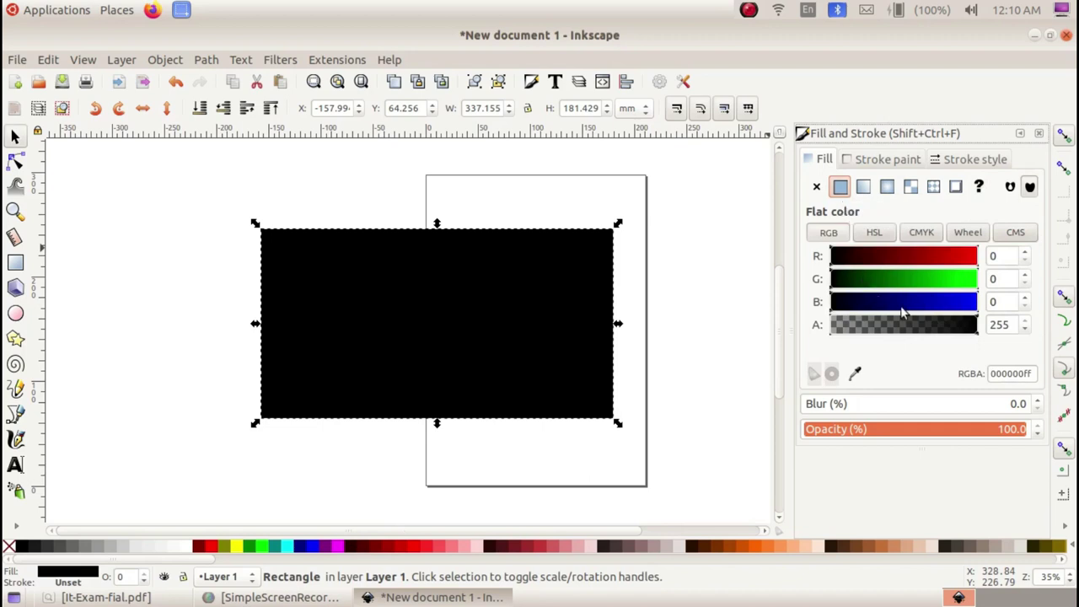
mouse_move(944, 310)
left_mouse_down()
mouse_move(962, 311)
mouse_move(959, 282)
mouse_move(970, 282)
left_mouse_up()
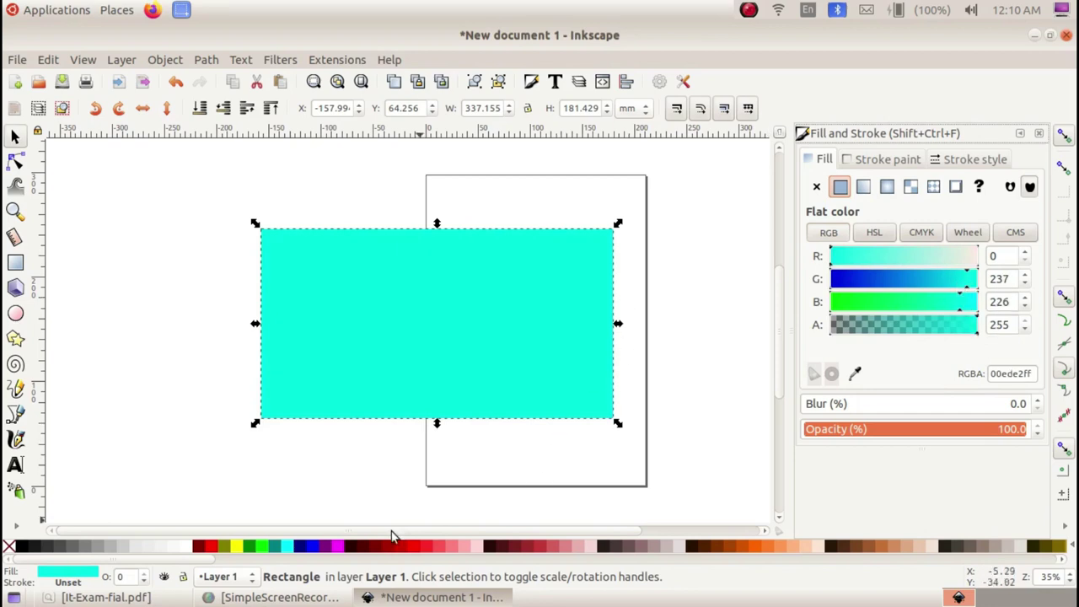
left_click(101, 597)
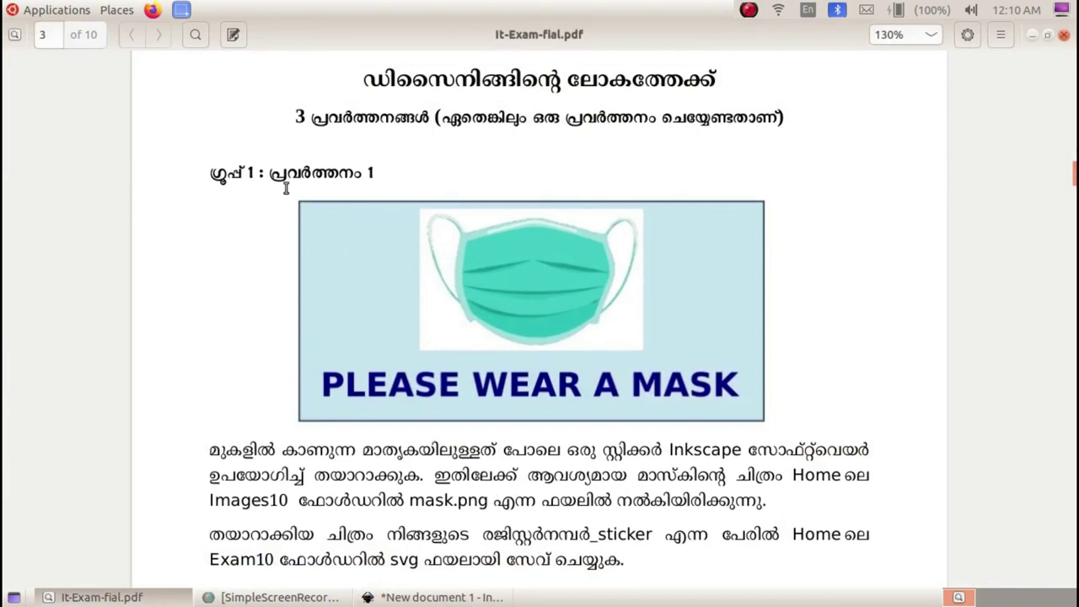
left_click(120, 594)
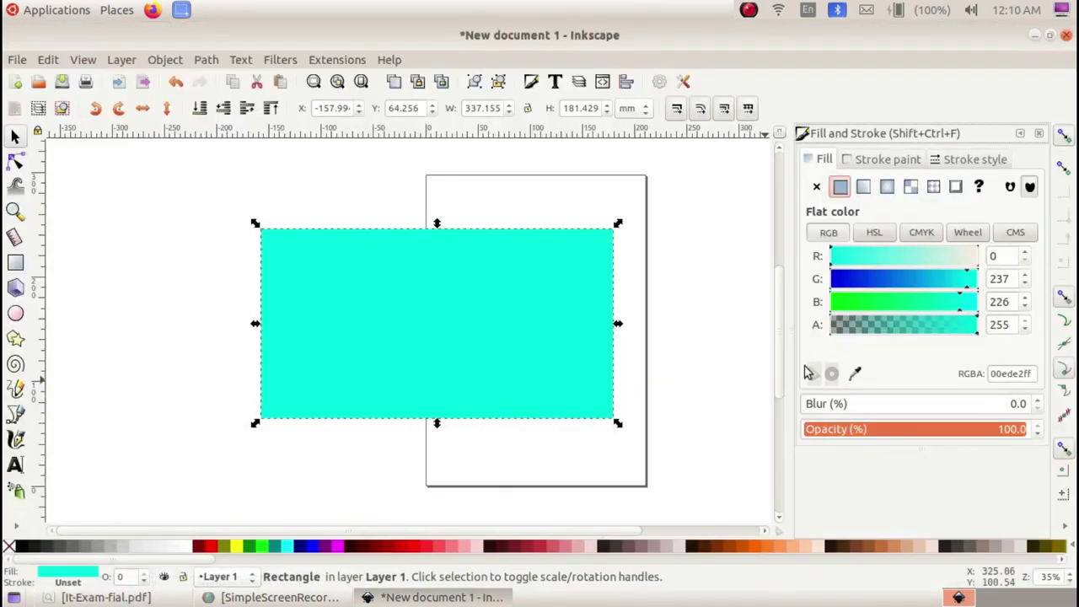
Give the rectangle a flat-colour outline and increase its stroke width
left_click(898, 161)
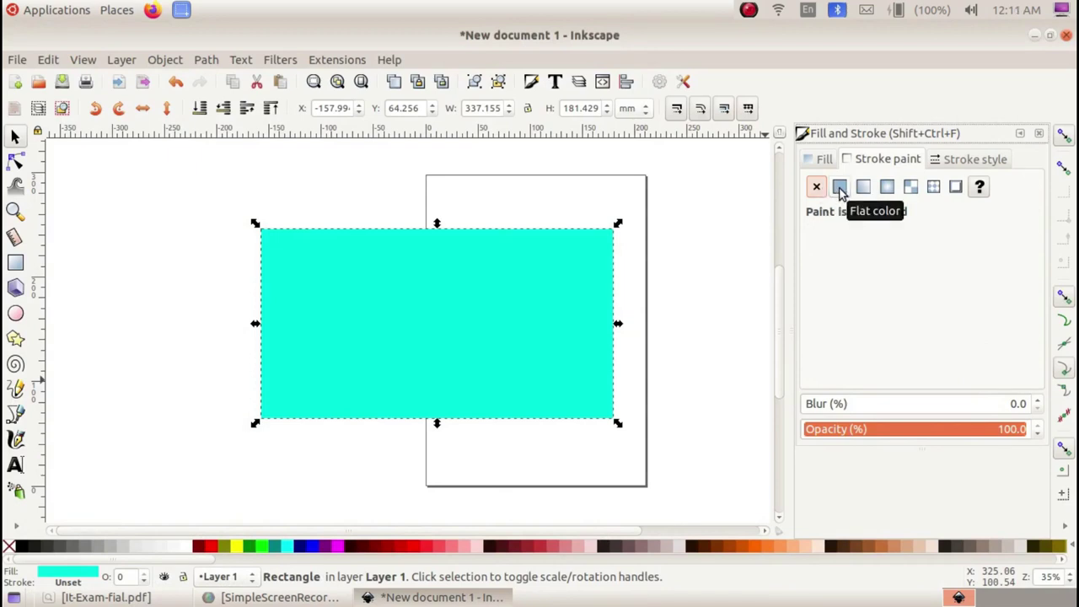
left_click(840, 188)
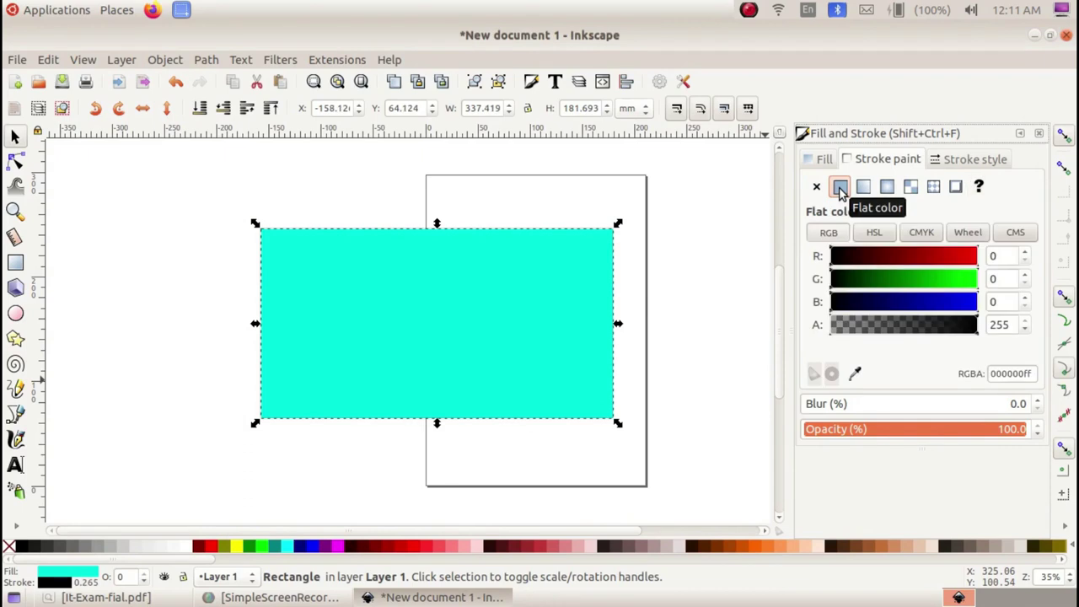
left_click(951, 164)
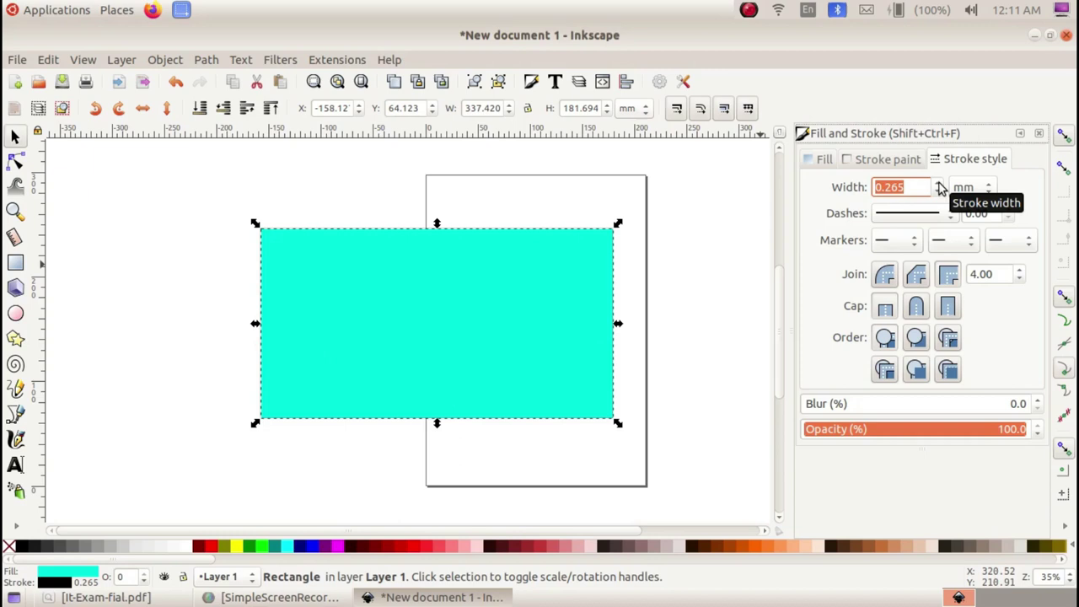
left_click(940, 183)
left_click(940, 183)
left_click(940, 183)
left_click(940, 183)
left_click(940, 183)
left_click(940, 183)
left_click(940, 183)
left_click(940, 183)
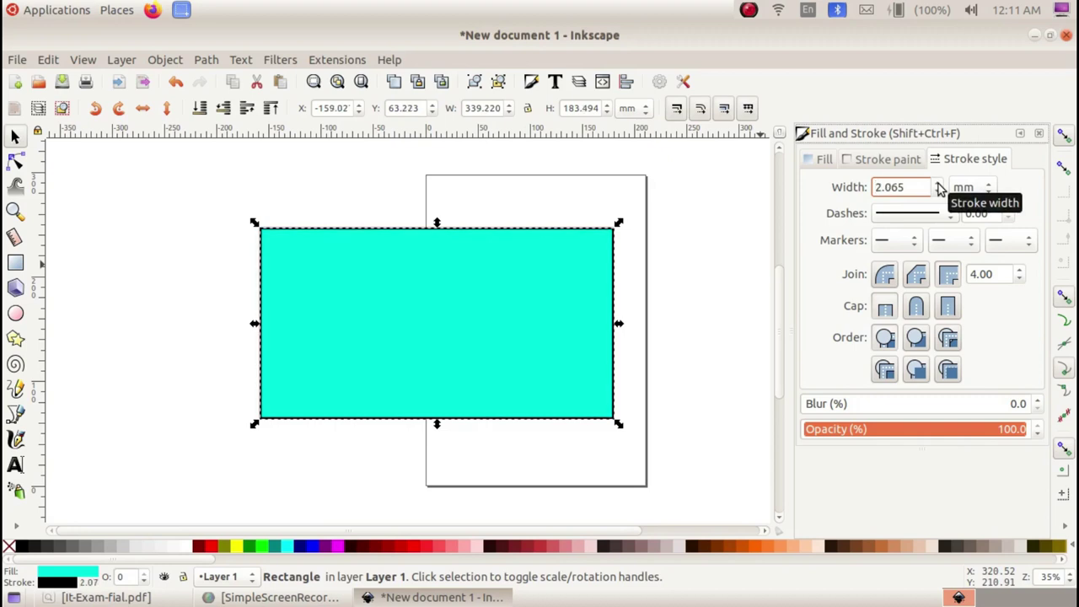
left_click(691, 290)
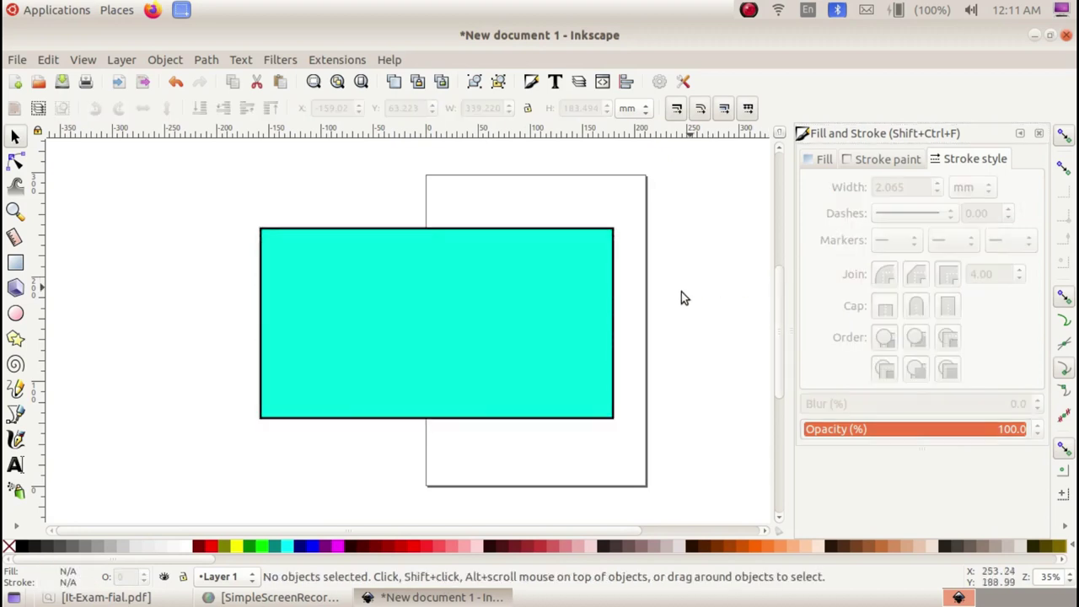
Colour the rectangle's border blue, RGBA 0000e0ff, and compare it with the reference sticker
left_click(578, 244)
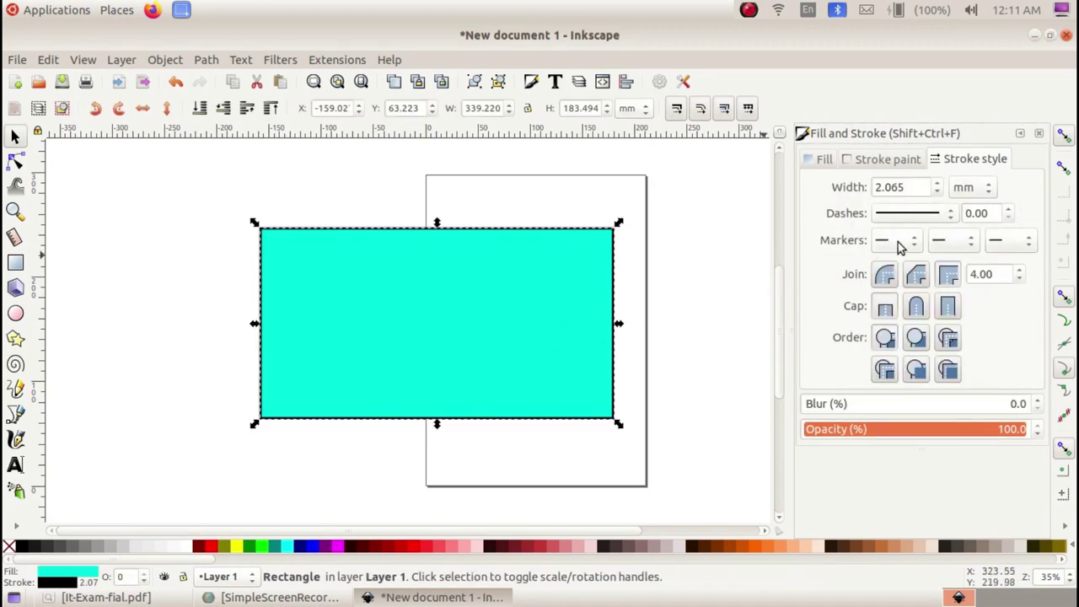
left_click(904, 161)
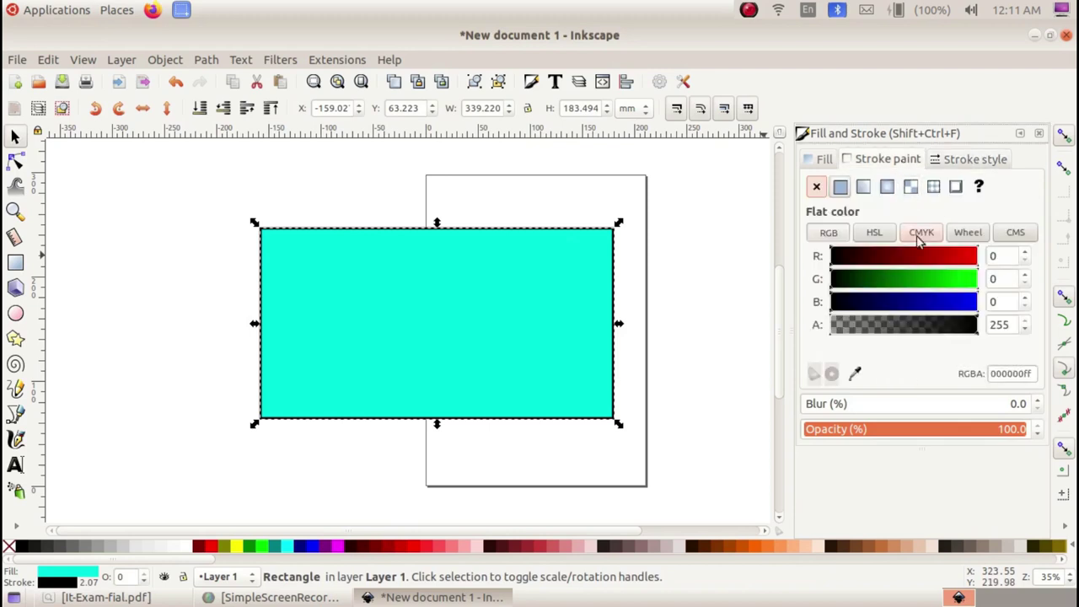
left_click(101, 597)
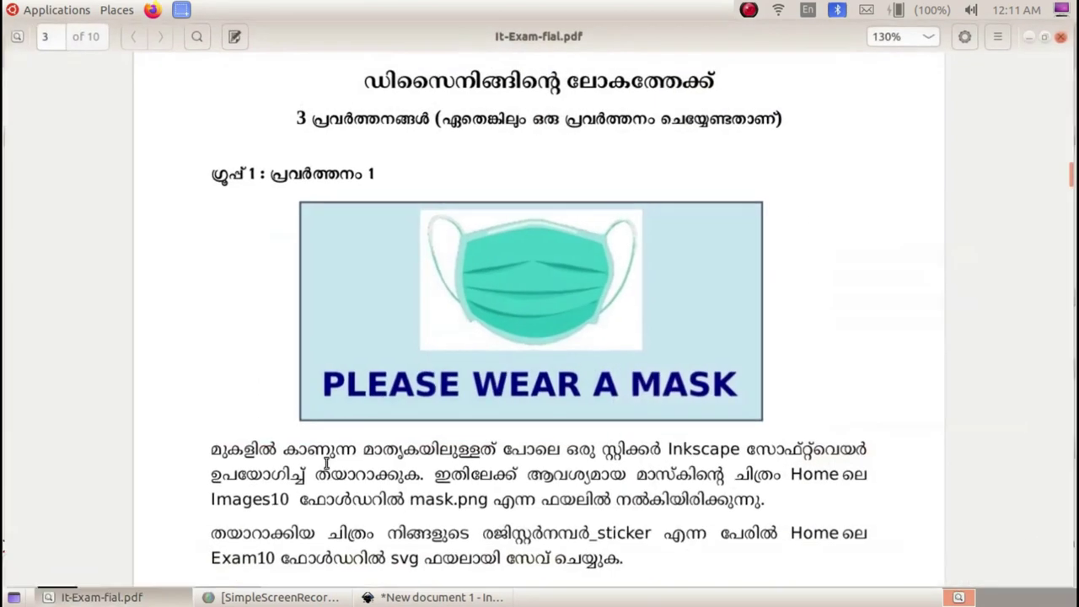
left_click(101, 597)
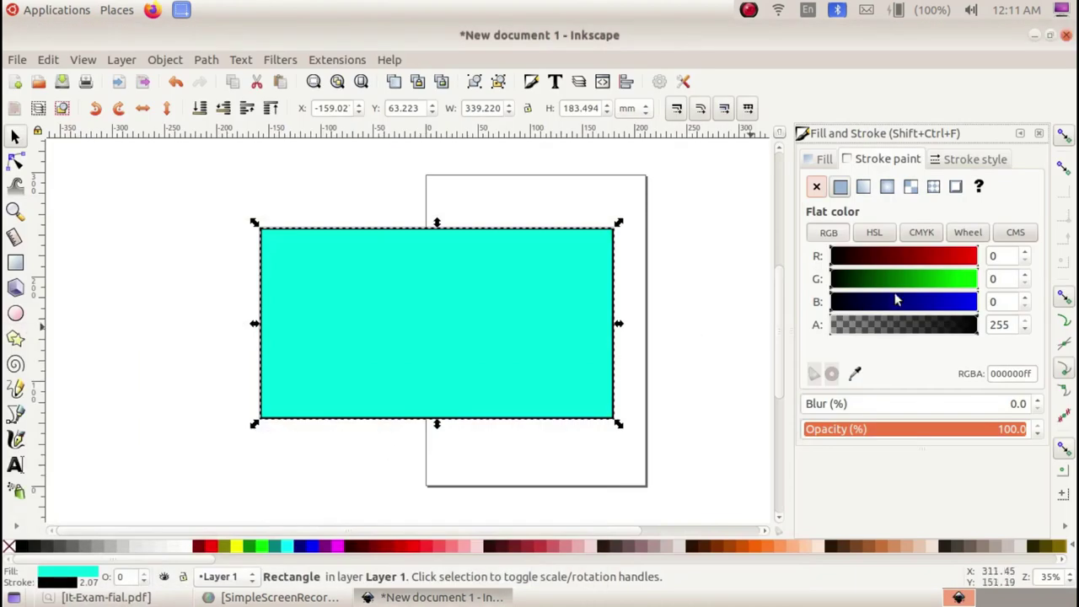
left_click_drag(953, 309, 961, 310)
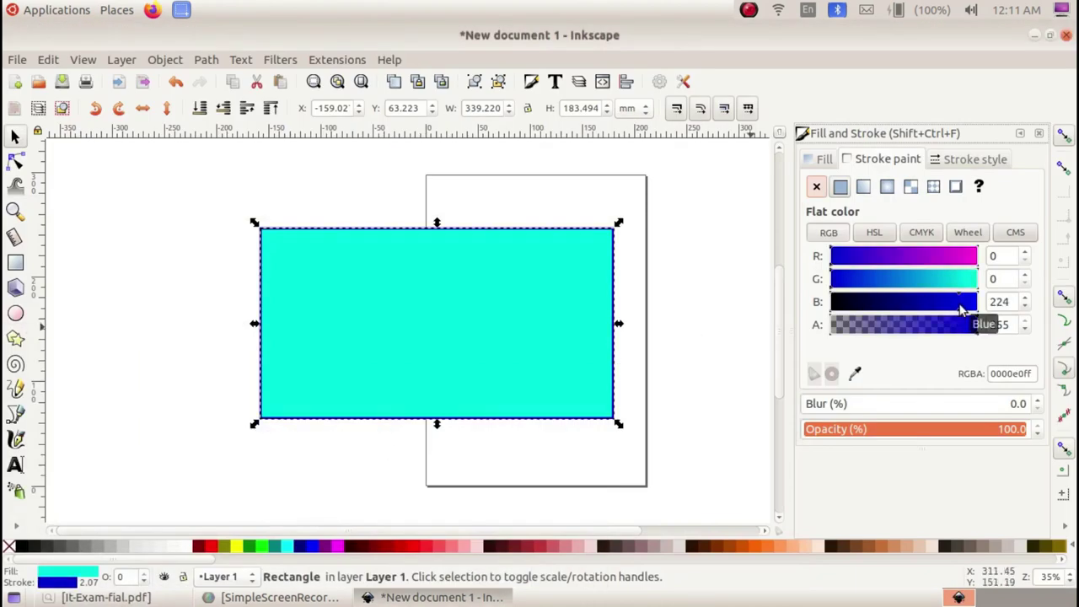
left_click(674, 261)
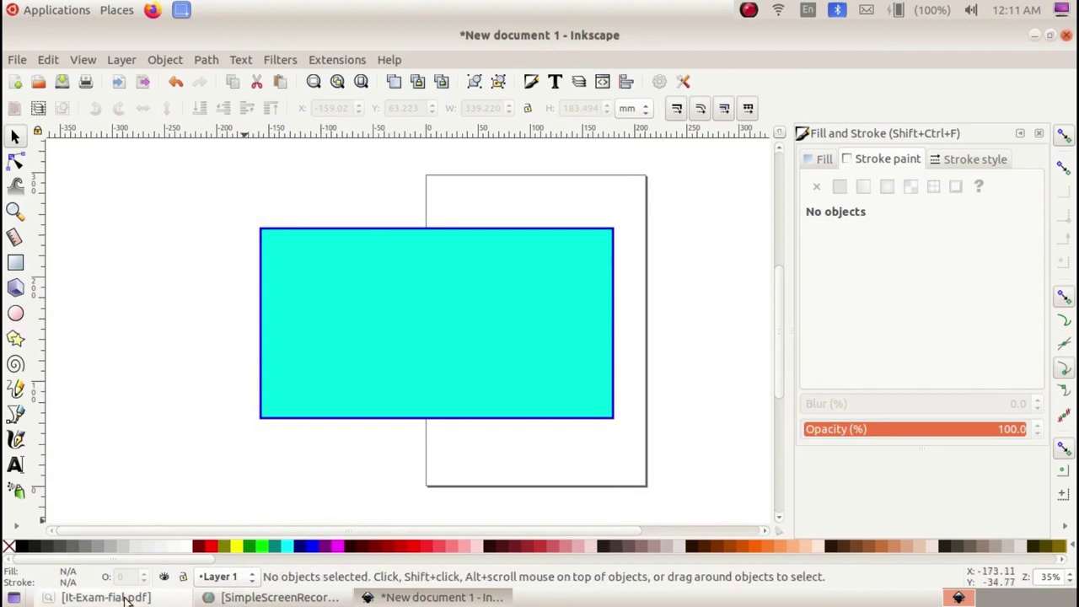
left_click(126, 599)
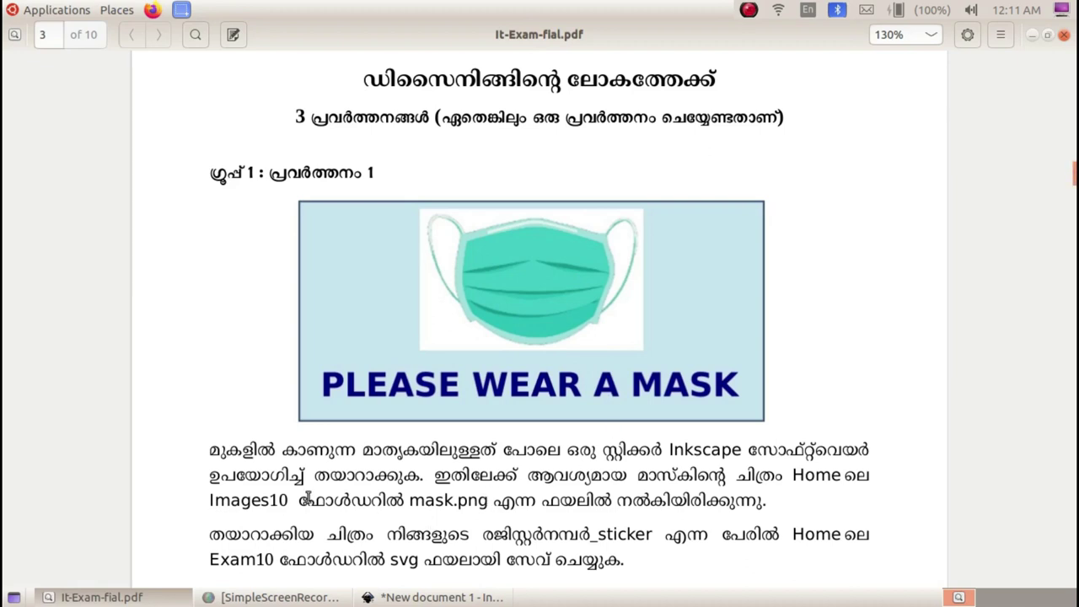
left_click(157, 591)
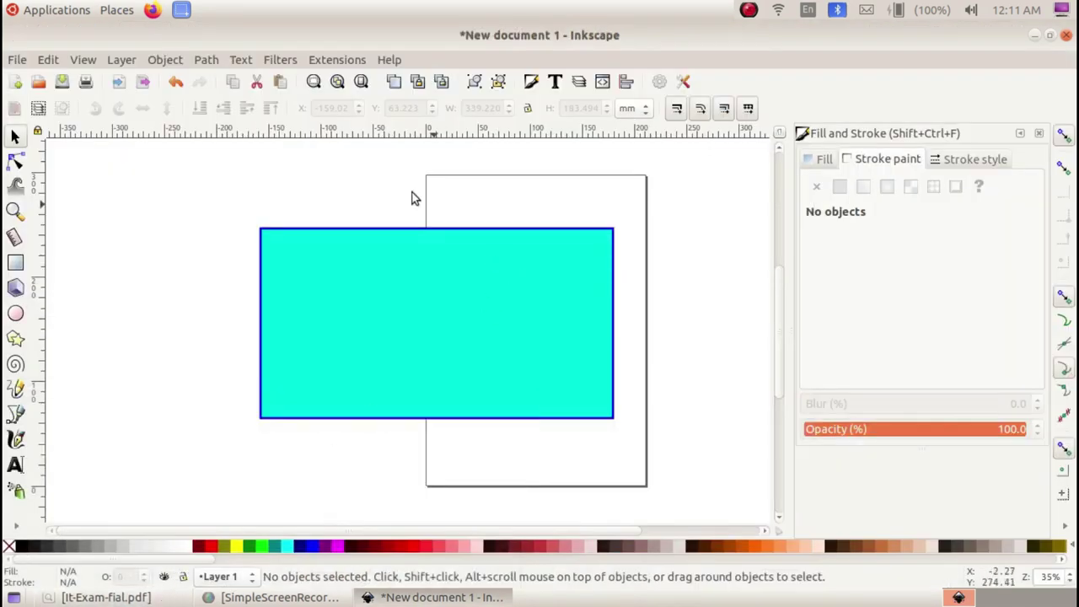
Choose mask.png from the Images10 folder through File > Import
left_click(17, 61)
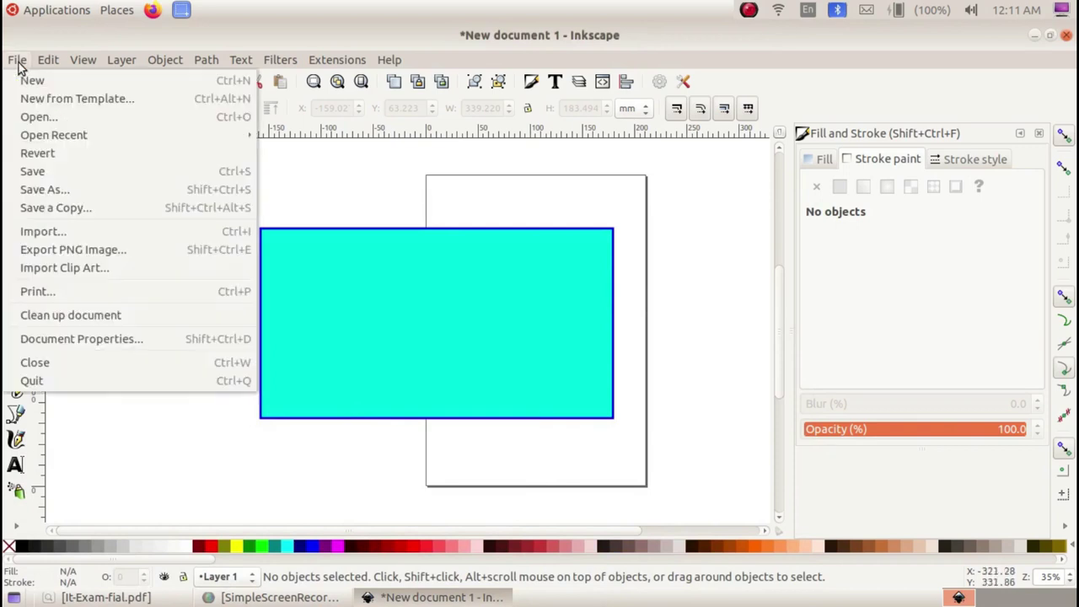
left_click(91, 233)
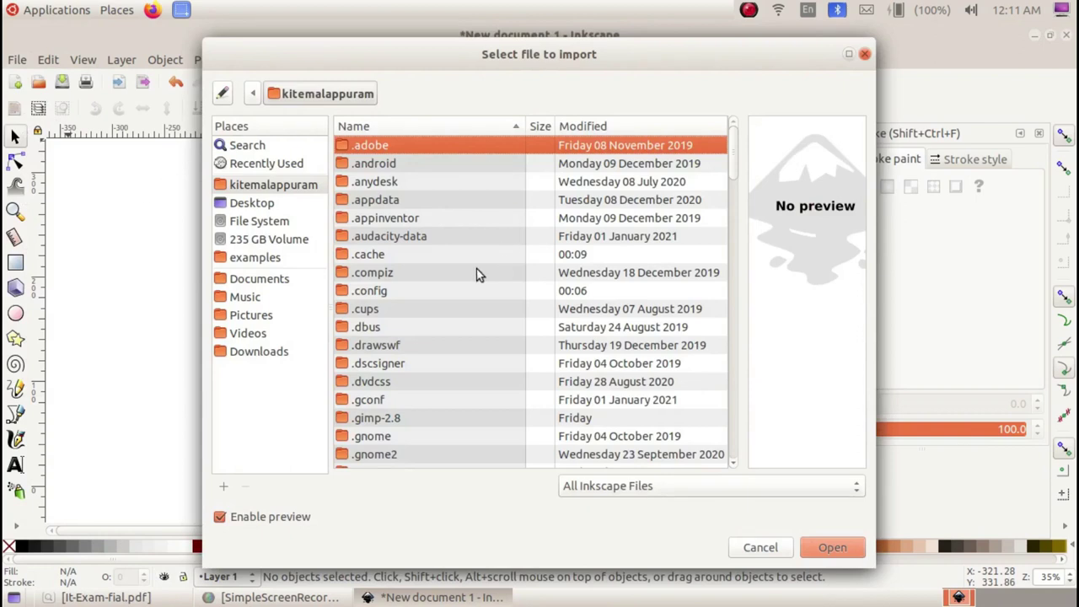
scroll(450, 310, "down", 5)
scroll(450, 310, "down", 2)
scroll(450, 310, "down", 2)
scroll(451, 312, "down", 5)
scroll(450, 312, "down", 3)
scroll(450, 312, "down", 3)
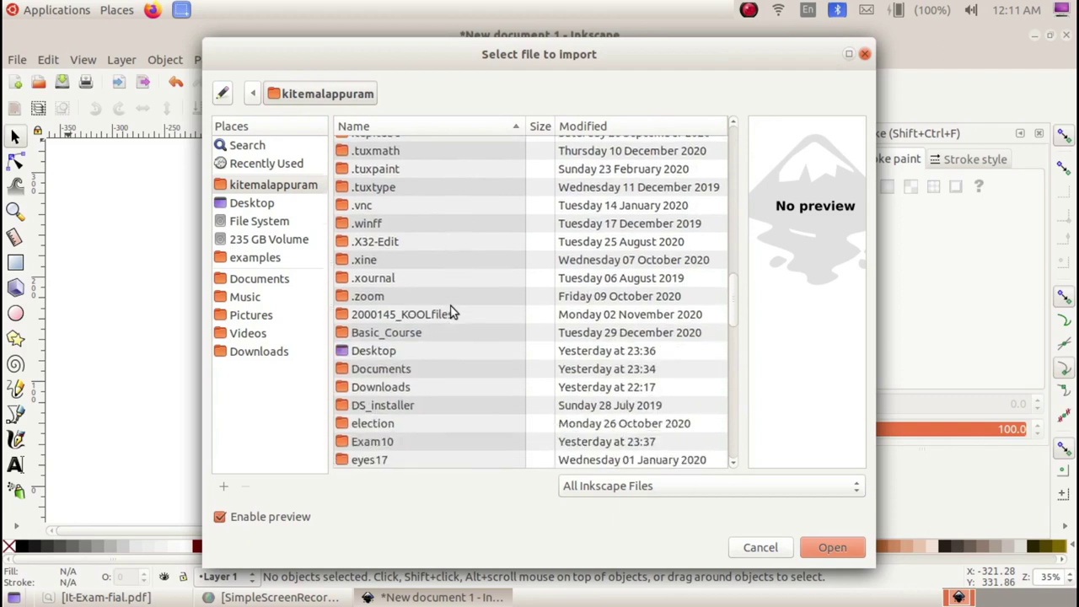
scroll(450, 312, "down", 2)
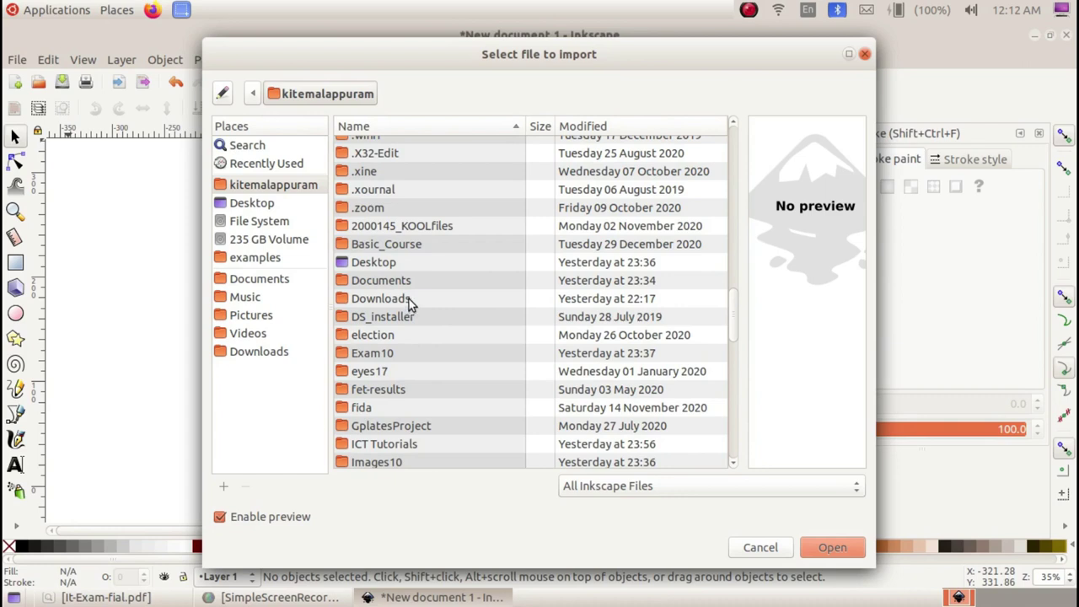
scroll(409, 304, "down", 2)
double_click(409, 374)
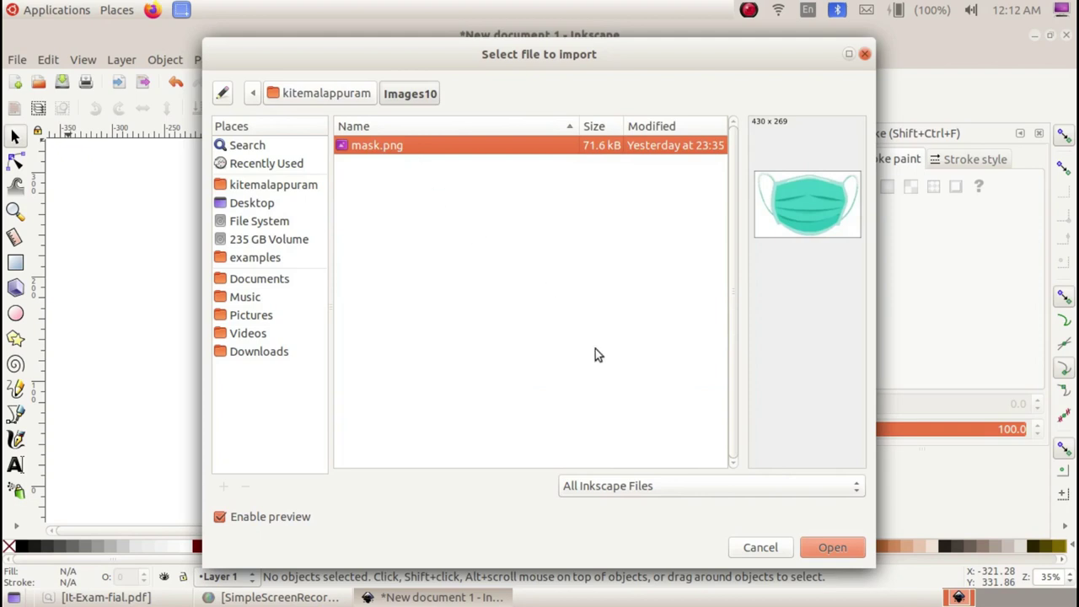
left_click(831, 547)
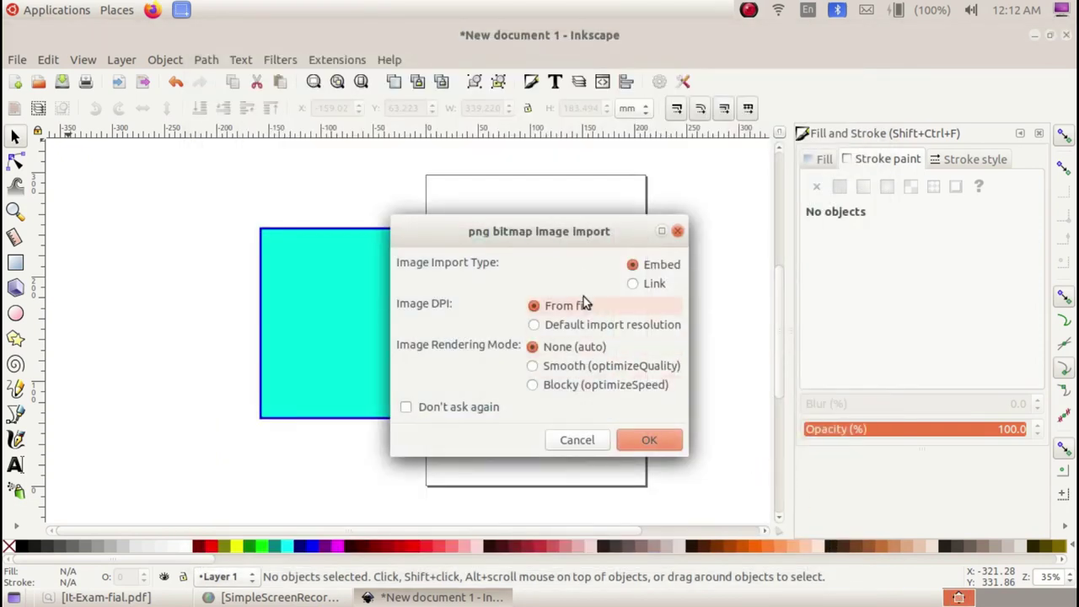
Embed mask.png and place it, enlarged to 138.717 × 90.828 mm, in the rectangle's upper part
left_click(653, 440)
mouse_move(666, 440)
left_mouse_down()
mouse_move(670, 355)
mouse_move(426, 261)
left_mouse_up()
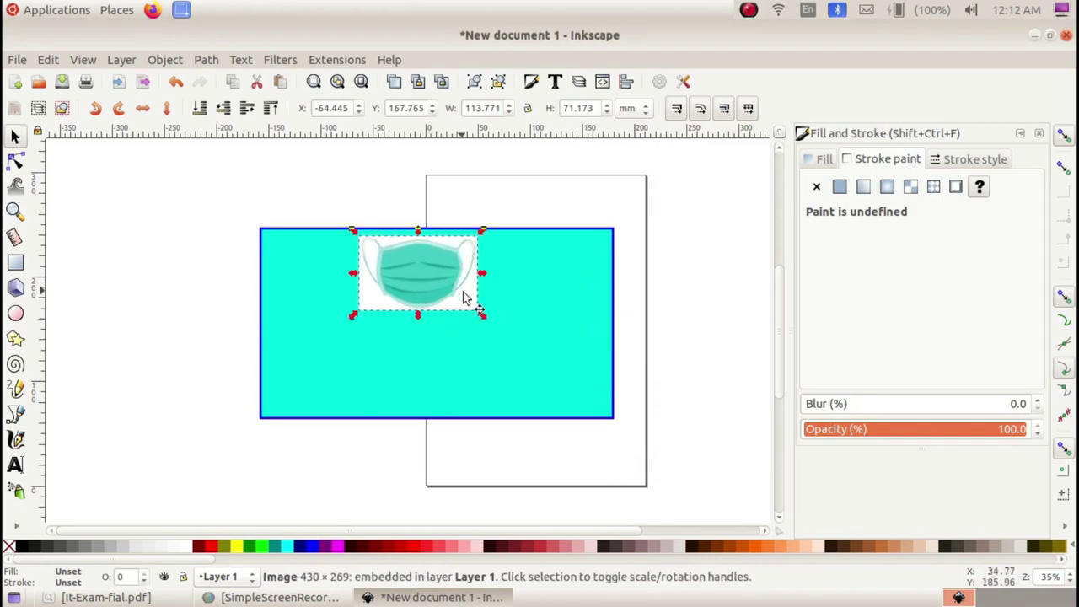
mouse_move(483, 320)
left_mouse_down()
mouse_move(508, 336)
mouse_move(482, 305)
left_mouse_up()
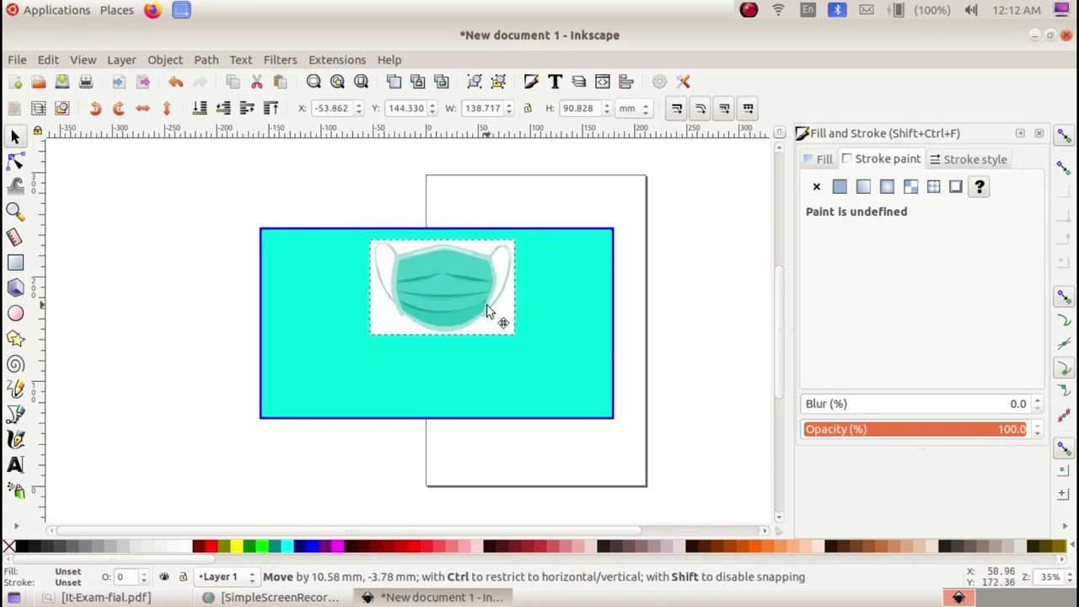
left_click(668, 349)
left_click(102, 597)
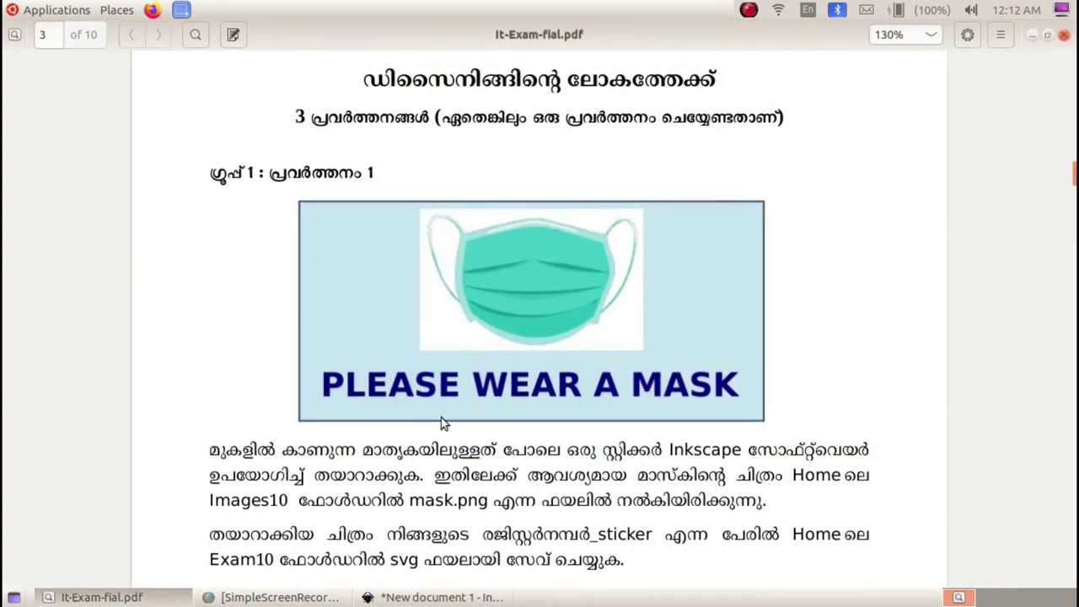
left_click(155, 594)
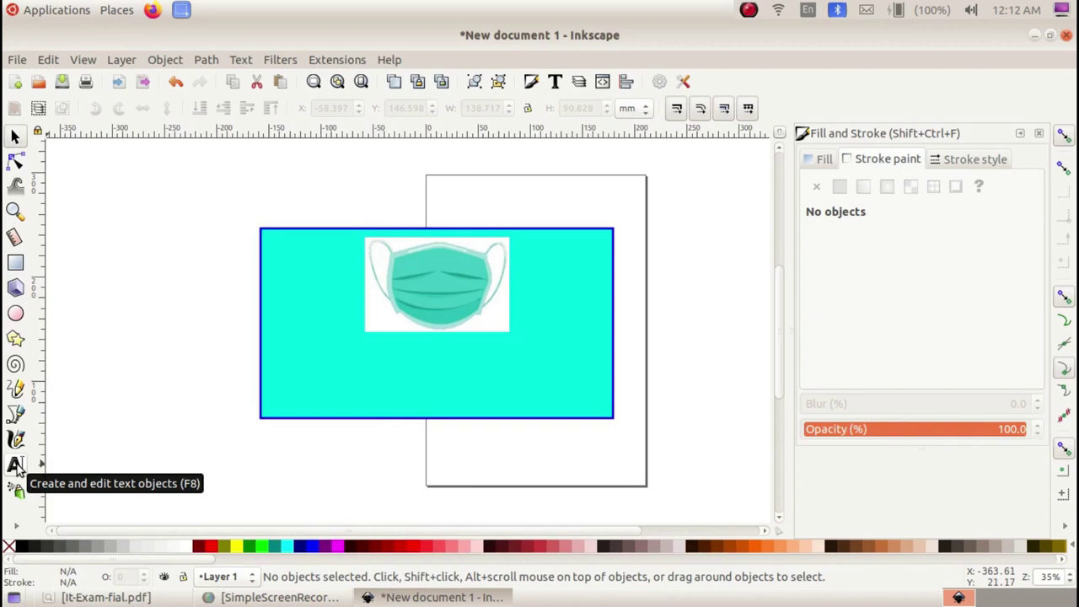
Type the caption 'PLEASE WEAR A MASK' with the Text tool below the cyan rectangle
left_click(17, 466)
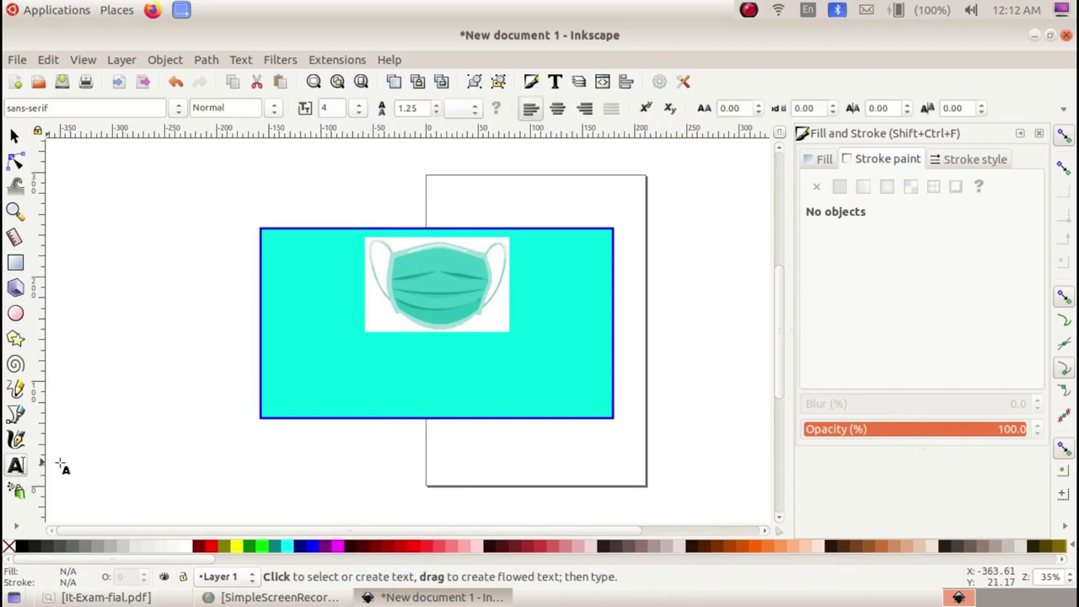
left_click(246, 456)
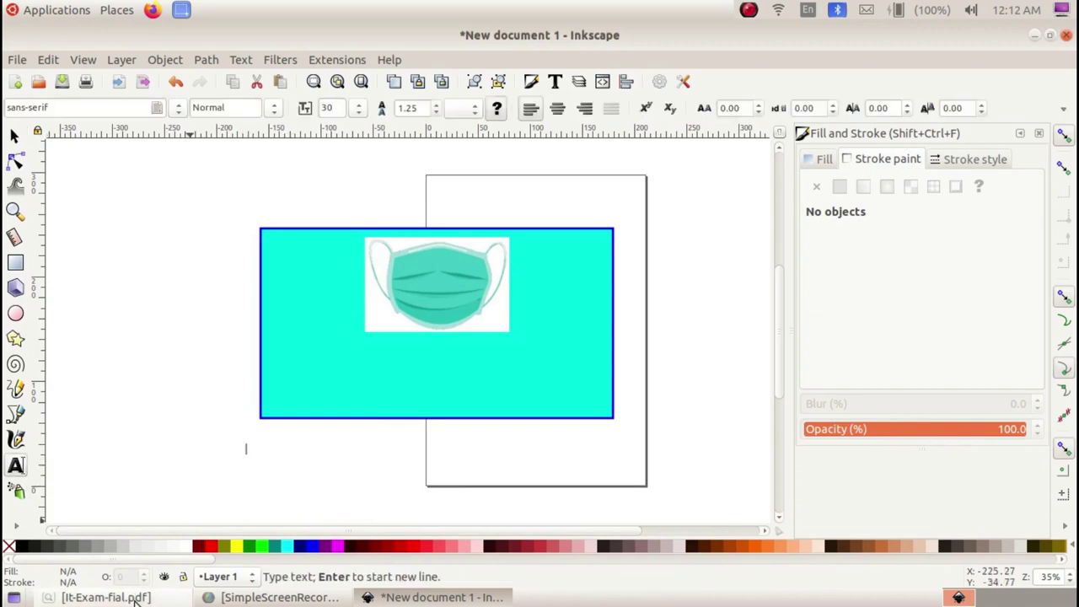
left_click(135, 598)
left_click(145, 595)
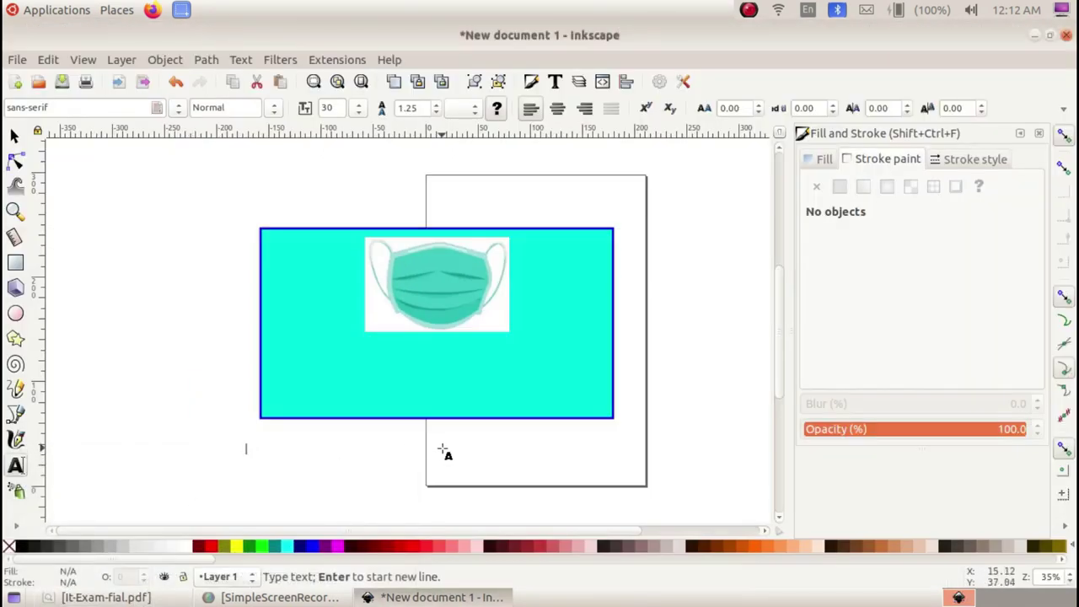
type("PU")
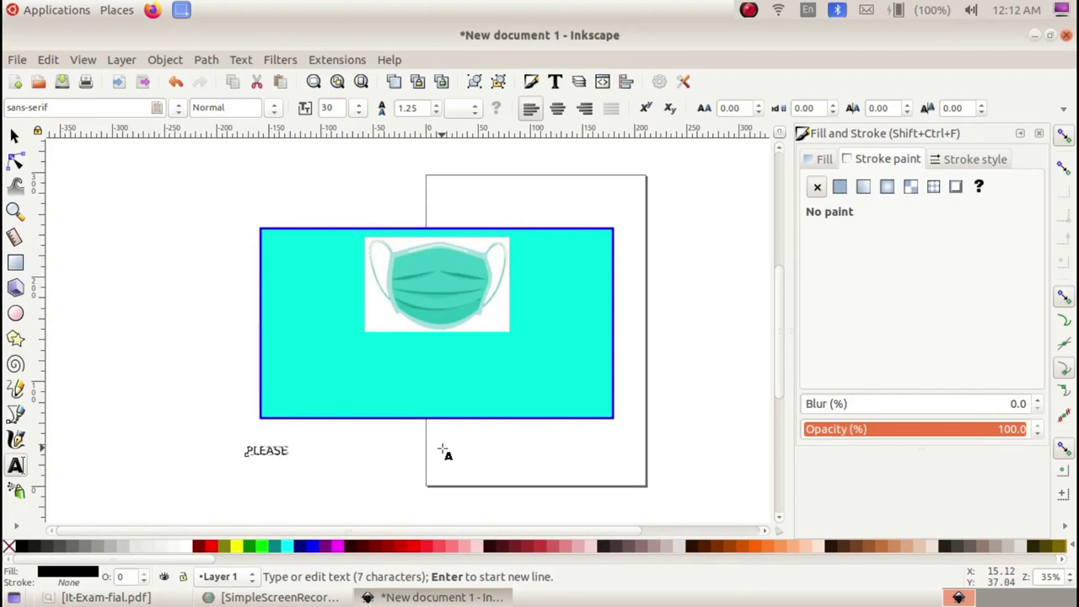
type("AR A")
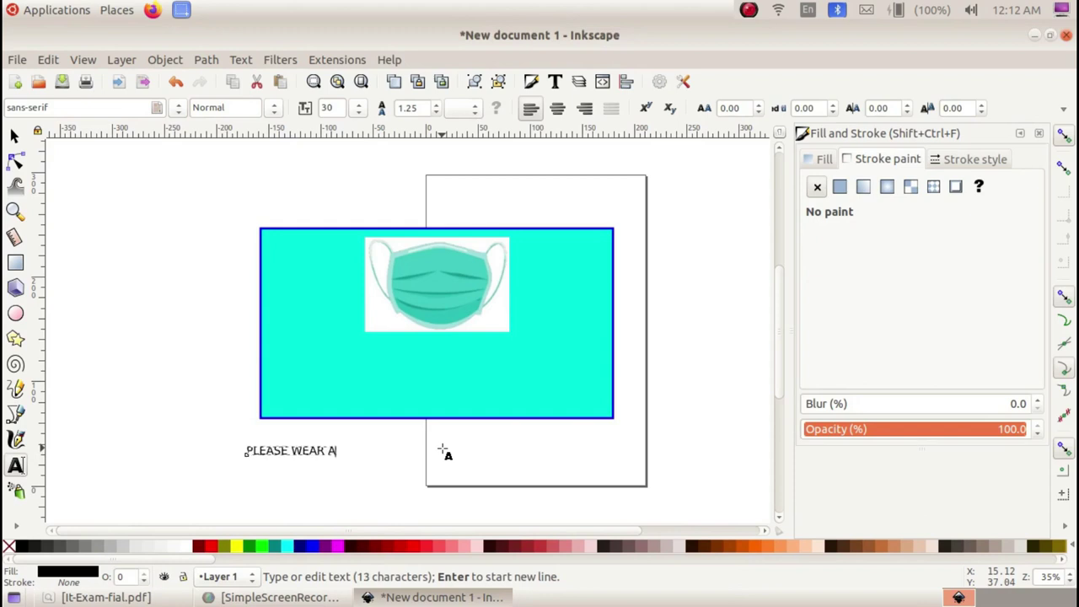
type(" MASK")
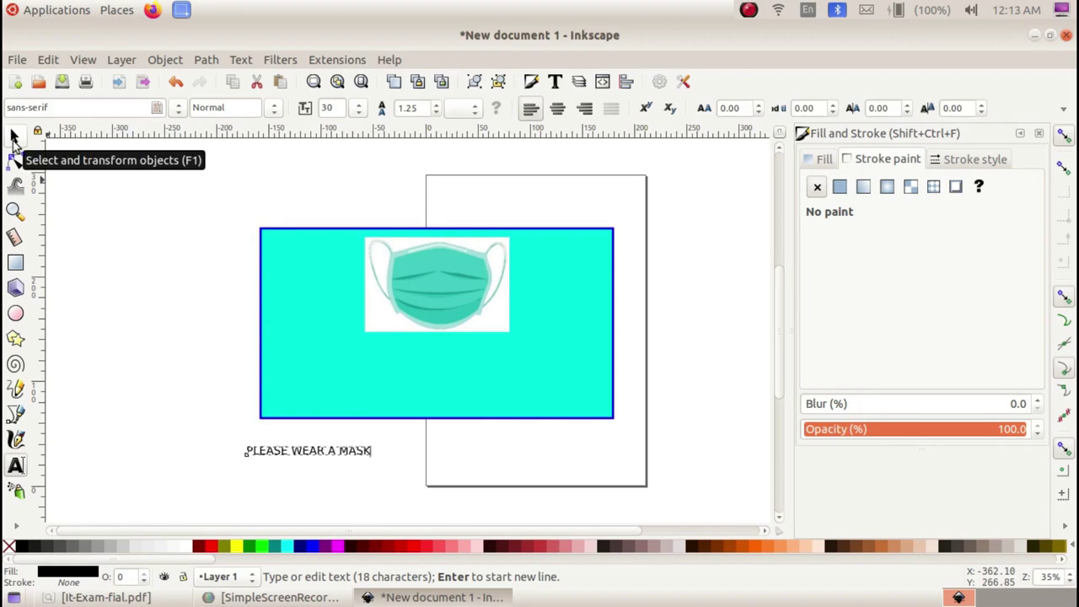
Scale the caption up to 99.89 pt, 325.062 mm wide, and position it under the rectangle
left_click(14, 137)
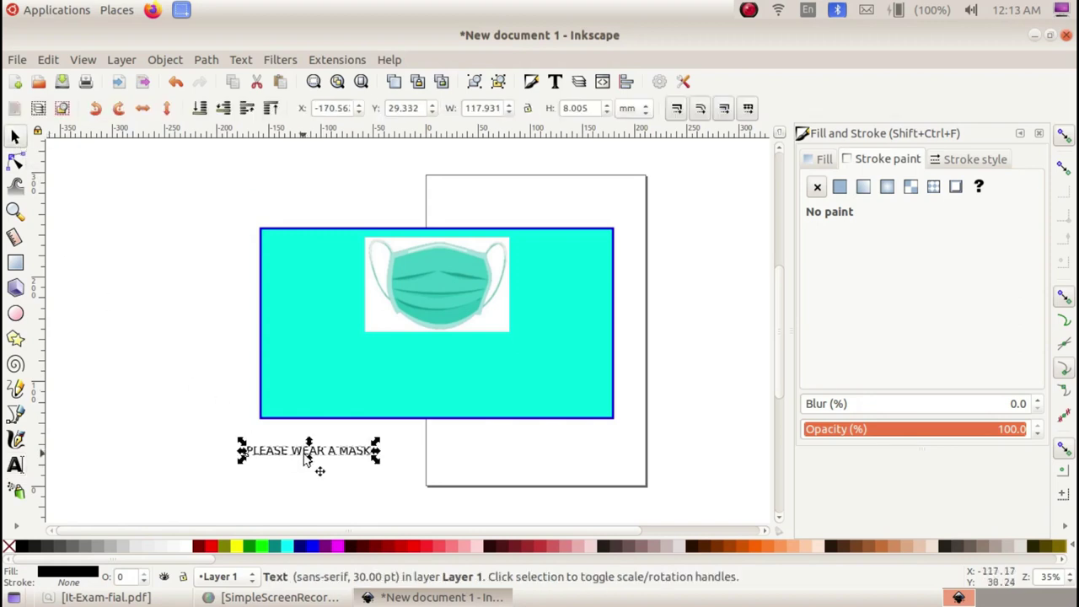
left_click_drag(314, 456, 606, 483)
left_click_drag(528, 474, 524, 469)
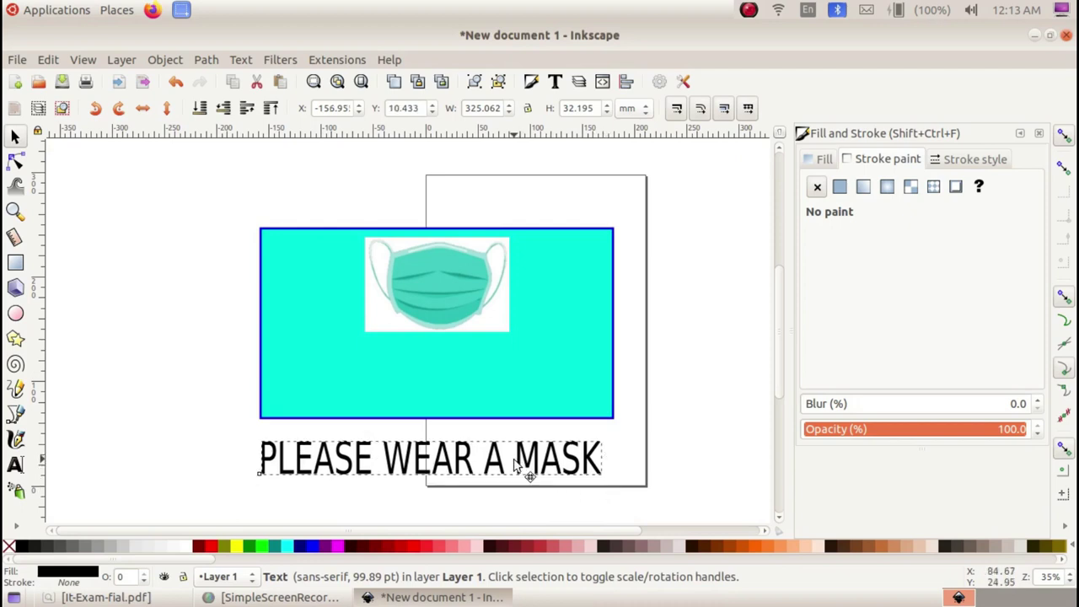
left_click(97, 597)
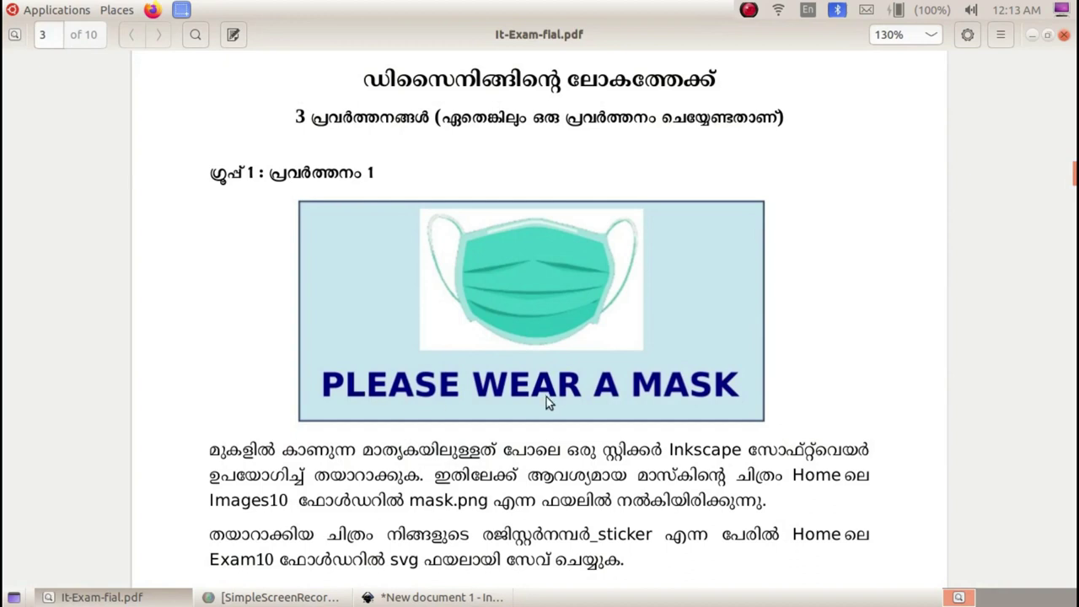
left_click(97, 597)
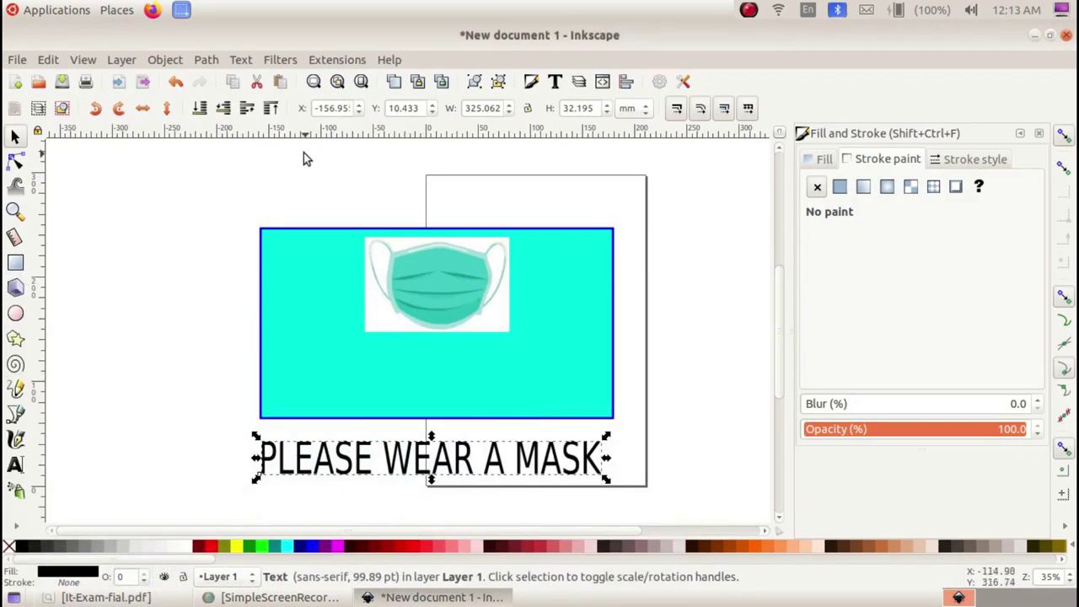
Apply the Bold font style to the caption in Text and Font
left_click(244, 62)
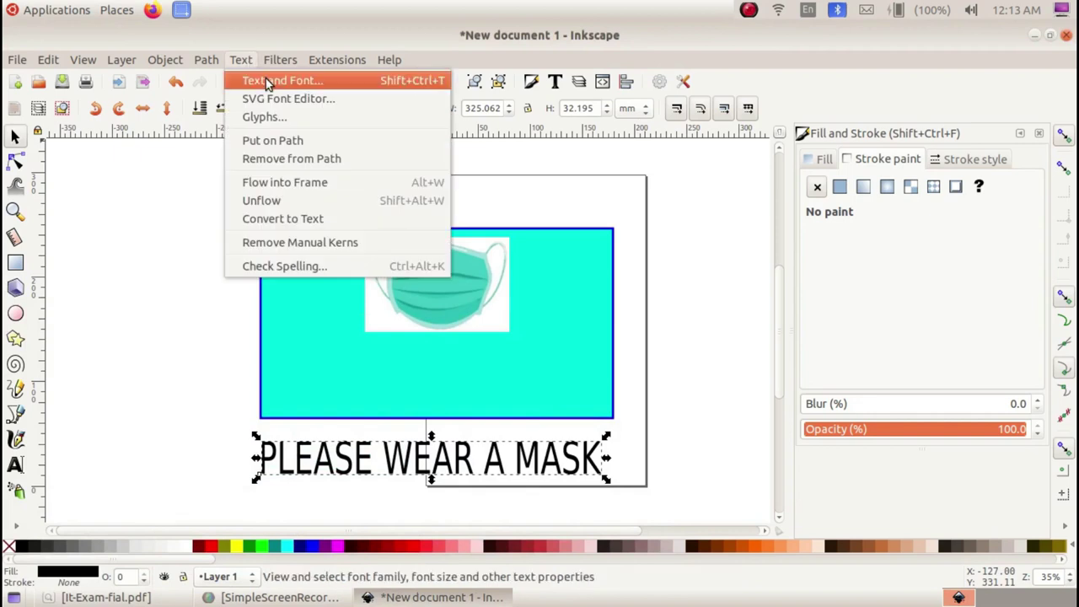
left_click(268, 81)
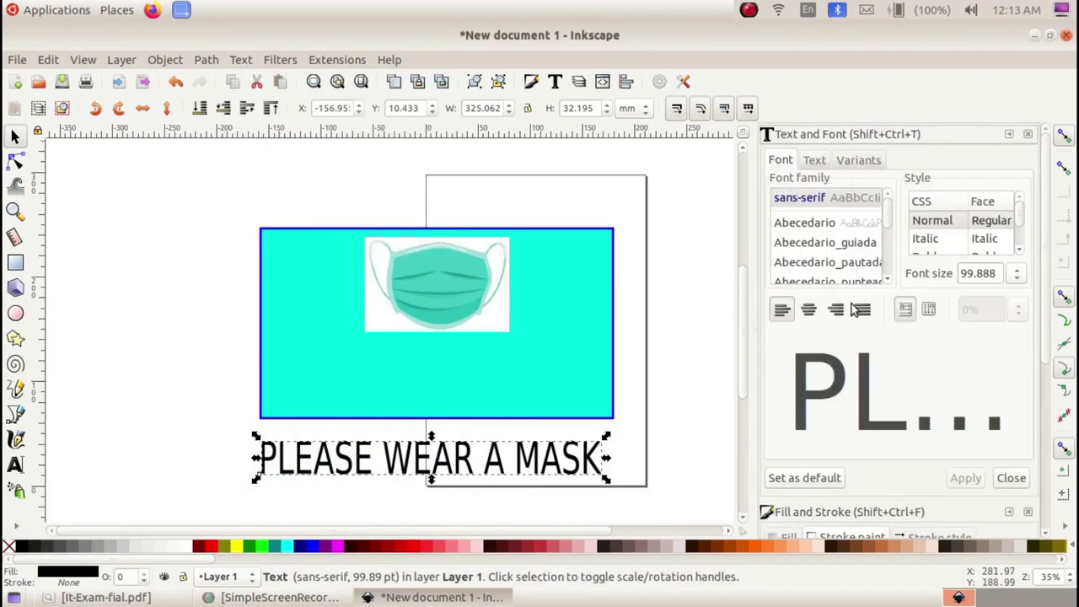
scroll(933, 242, "down", 1)
scroll(936, 243, "down", 1)
left_click(932, 236)
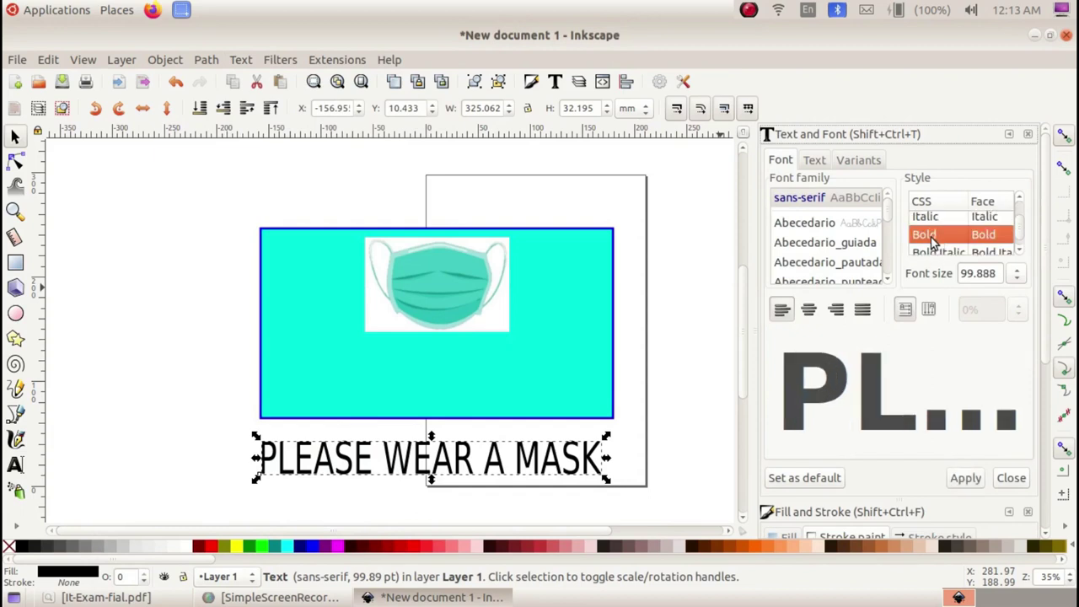
left_click(966, 478)
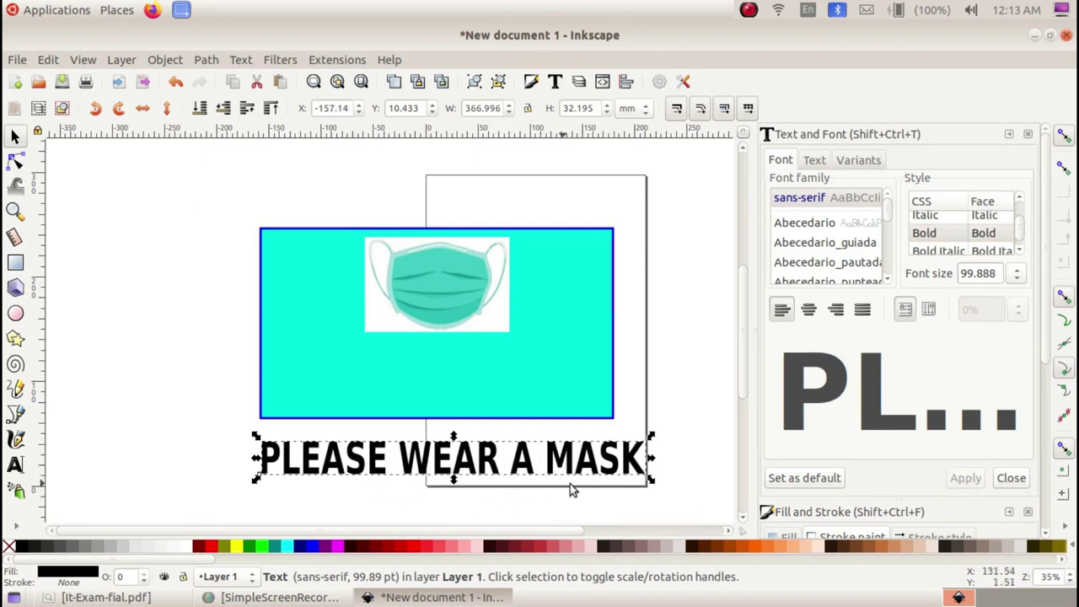
Shrink the caption to 83.98 pt, colour it navy, and move it inside the rectangle beneath the mask
left_click_drag(649, 480, 602, 477)
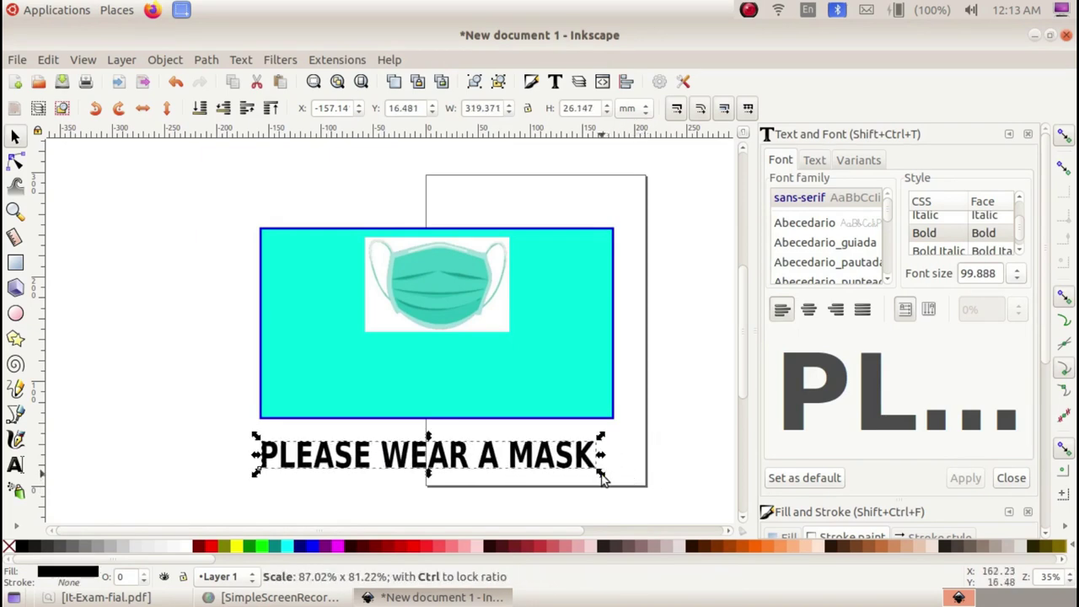
left_click(100, 596)
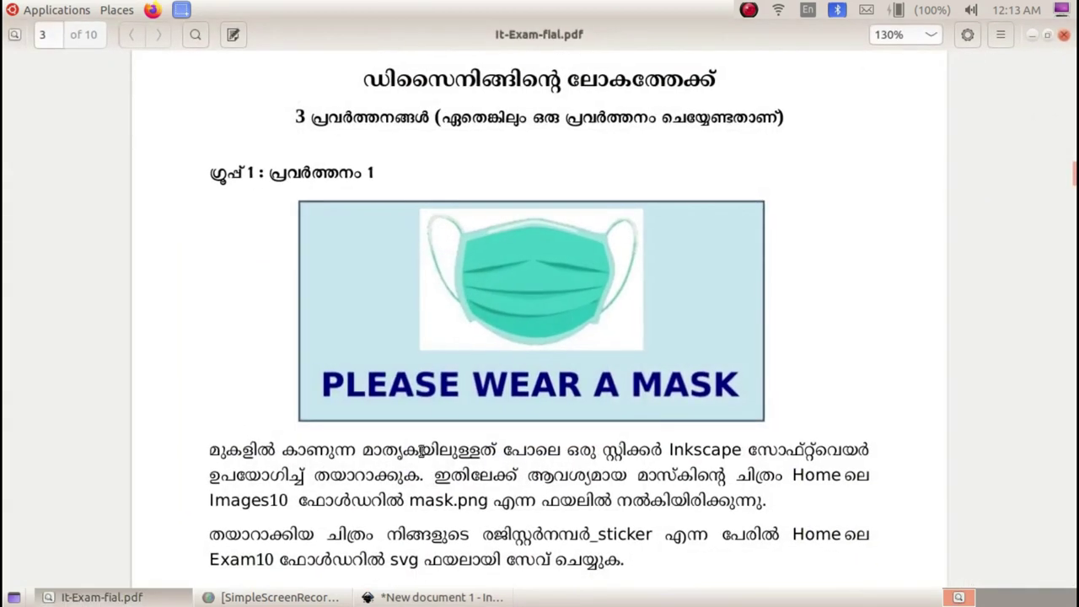
left_click(100, 596)
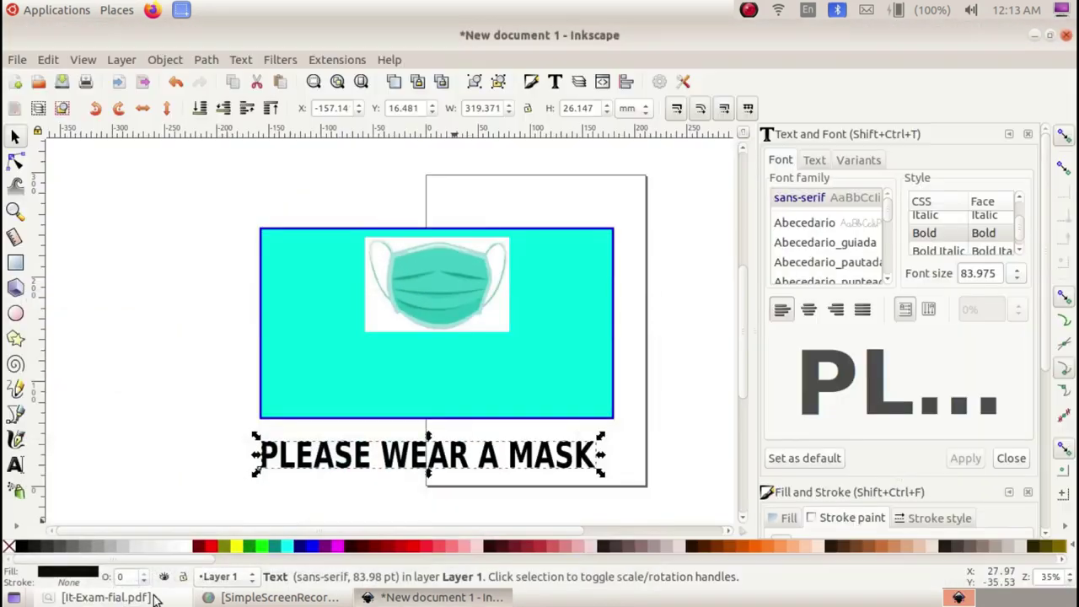
left_click(305, 546)
left_click_drag(398, 466, 409, 373)
left_click(353, 460)
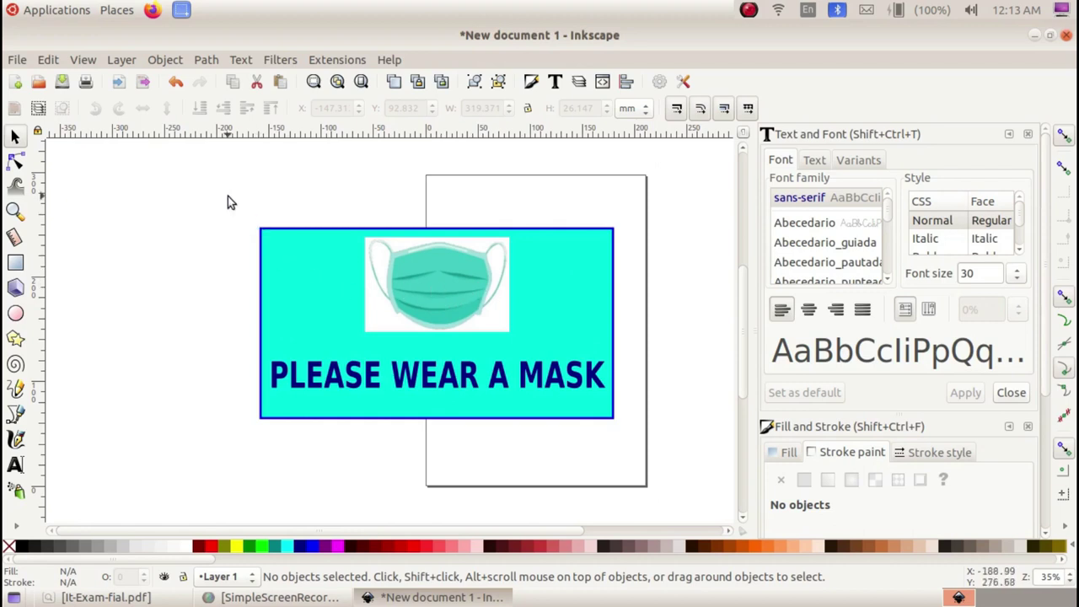
Group the cyan rectangle, mask image and navy text into a single object
mouse_move(199, 180)
left_mouse_down()
mouse_move(349, 302)
mouse_move(691, 505)
left_mouse_up()
left_click(165, 60)
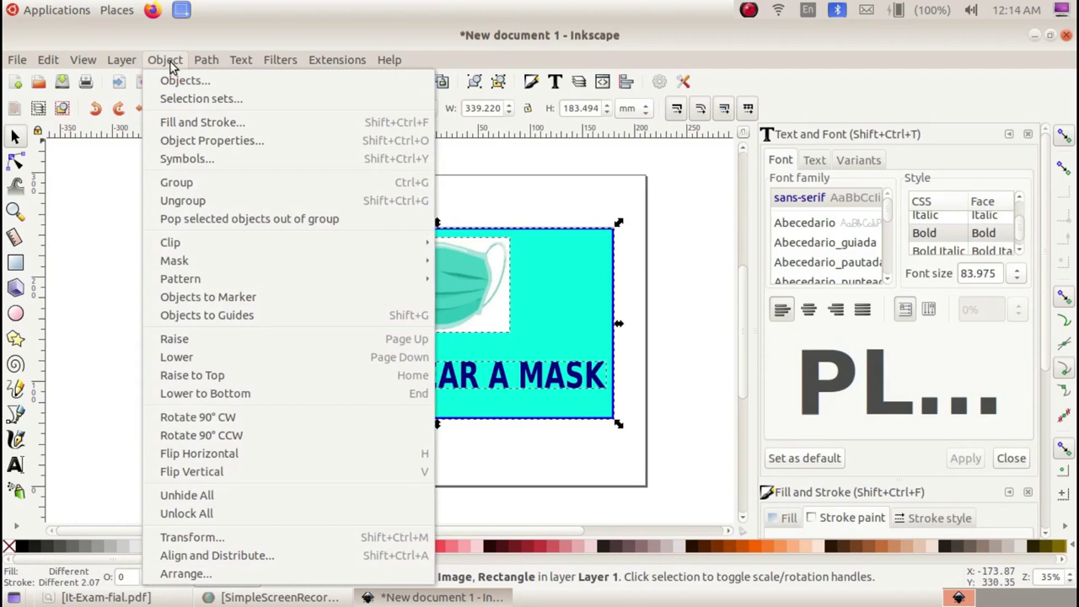
left_click(219, 184)
left_click(152, 359)
Reposition the grouped sticker and compare it against the exam PDF's sticker page
left_click_drag(478, 344, 379, 336)
left_click_drag(316, 310, 396, 325)
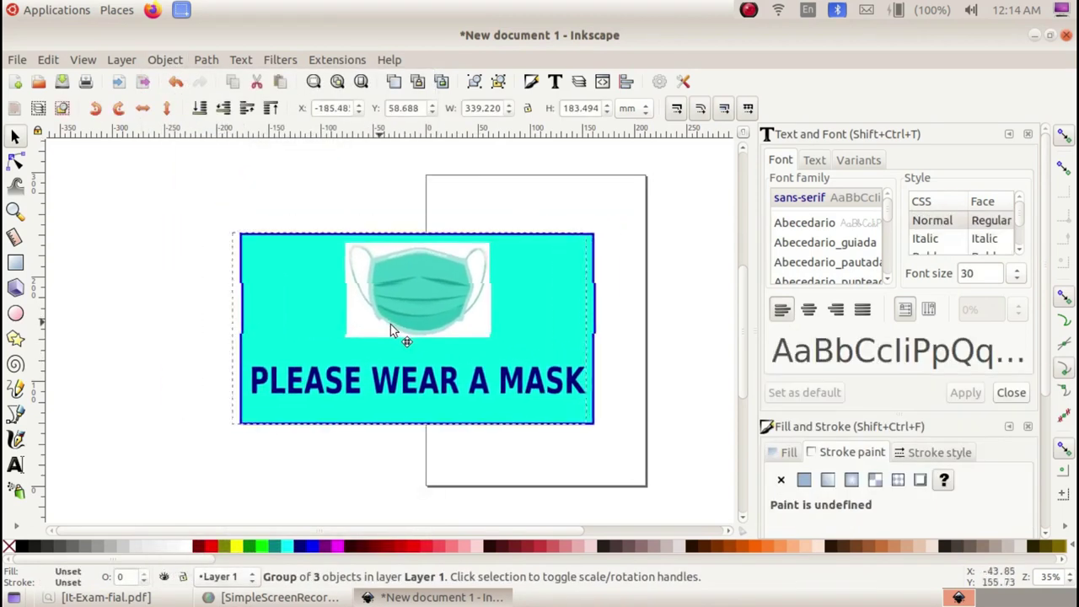
left_click(203, 423)
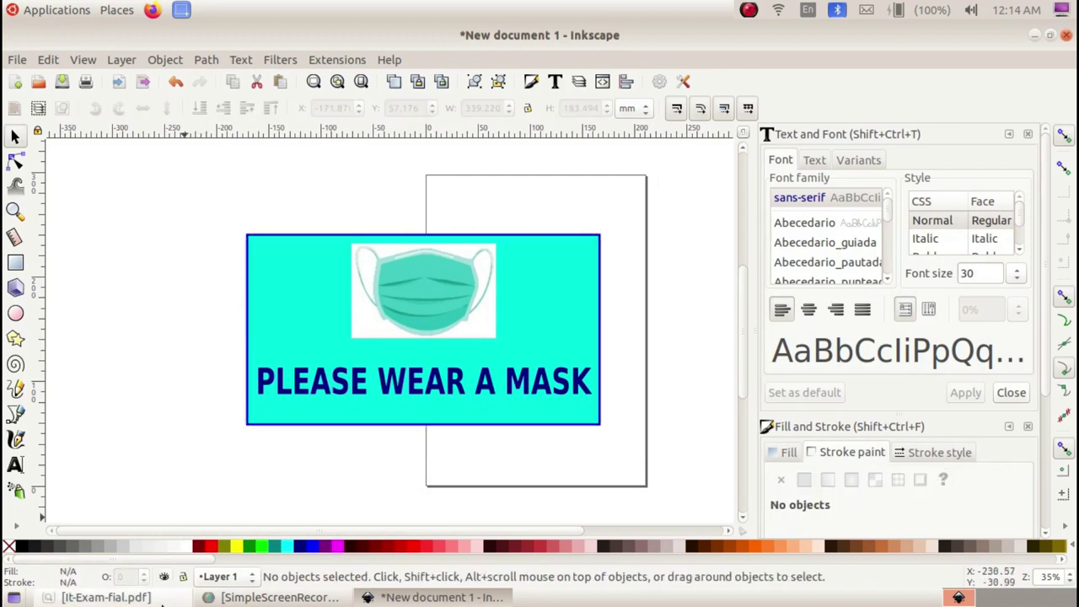
left_click(101, 597)
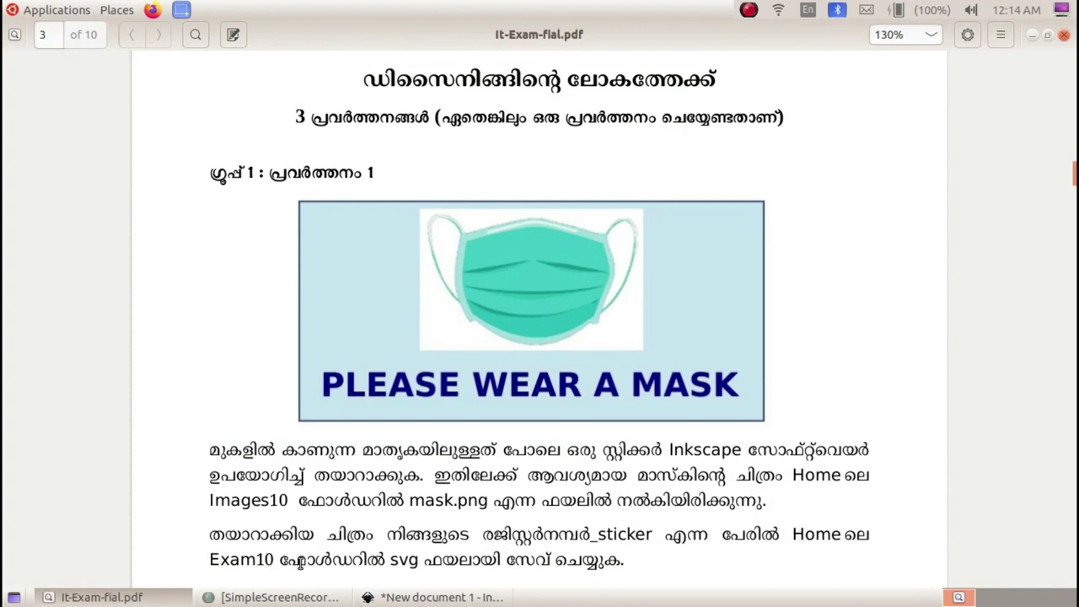
left_click(165, 597)
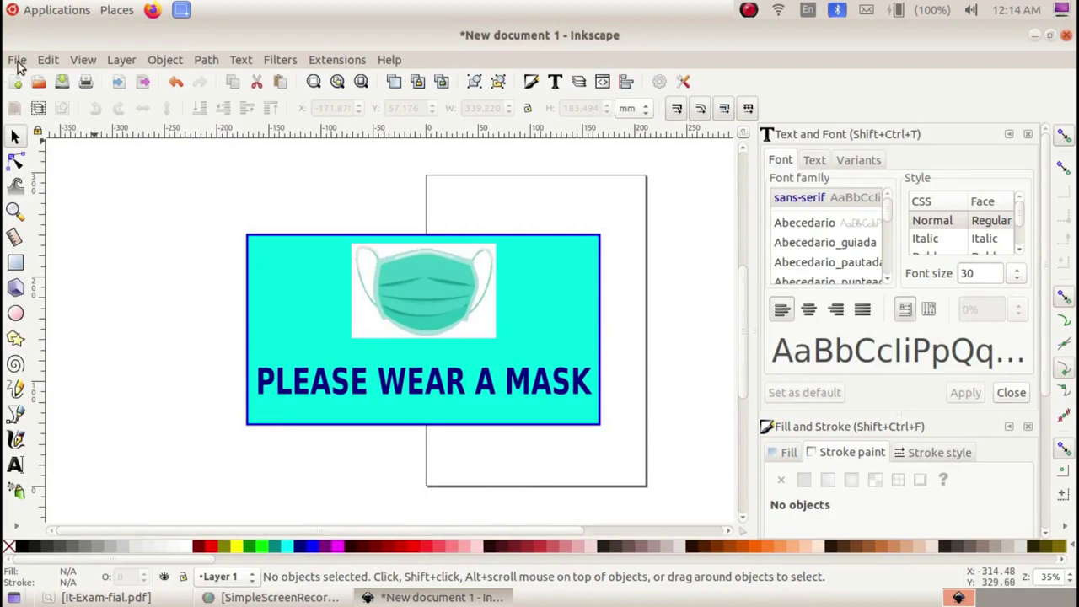
Start saving the drawing, replacing the default name 'drawing' with 200145_sticker
left_click(17, 59)
left_click(73, 172)
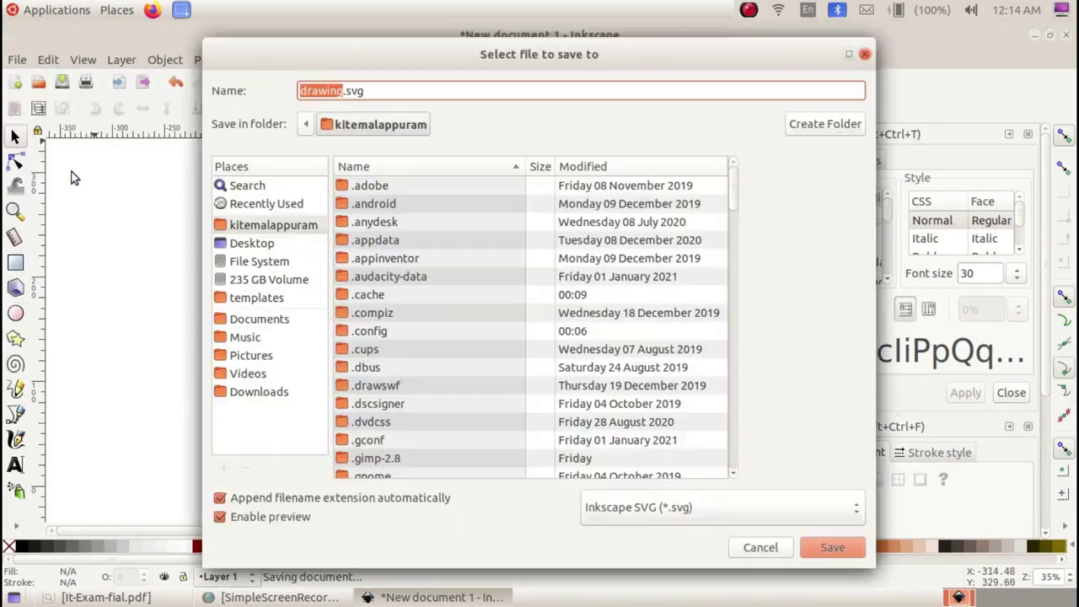
left_click(342, 91)
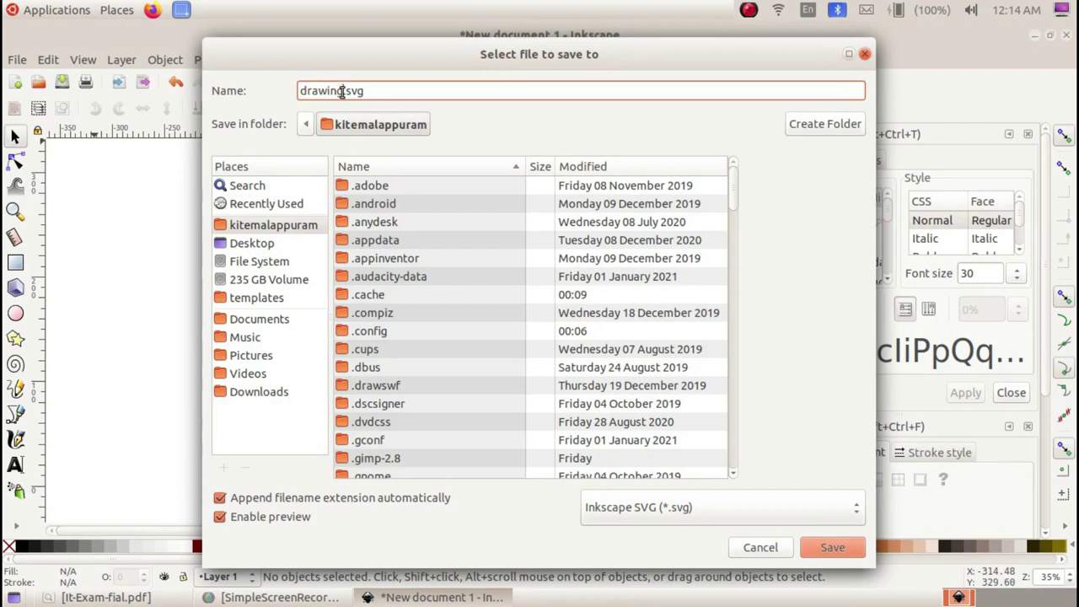
double_click(342, 91)
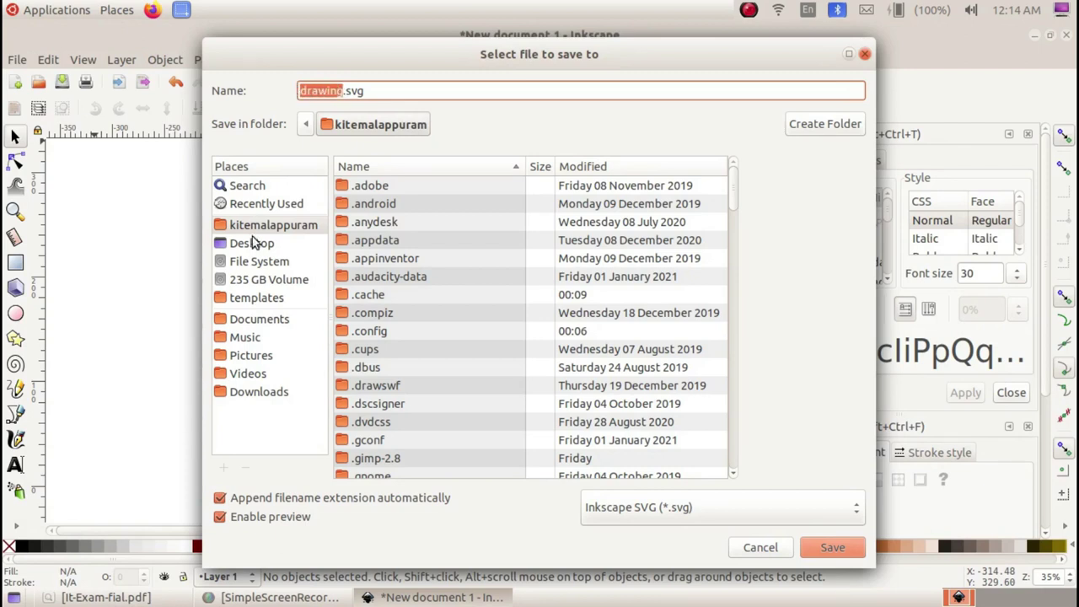
type("200")
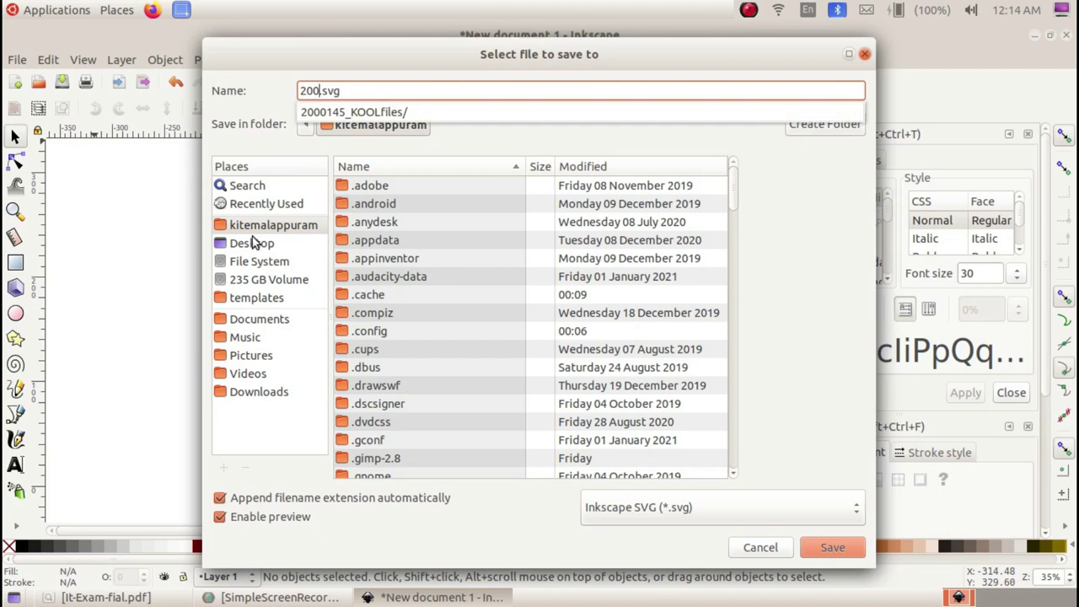
type("145")
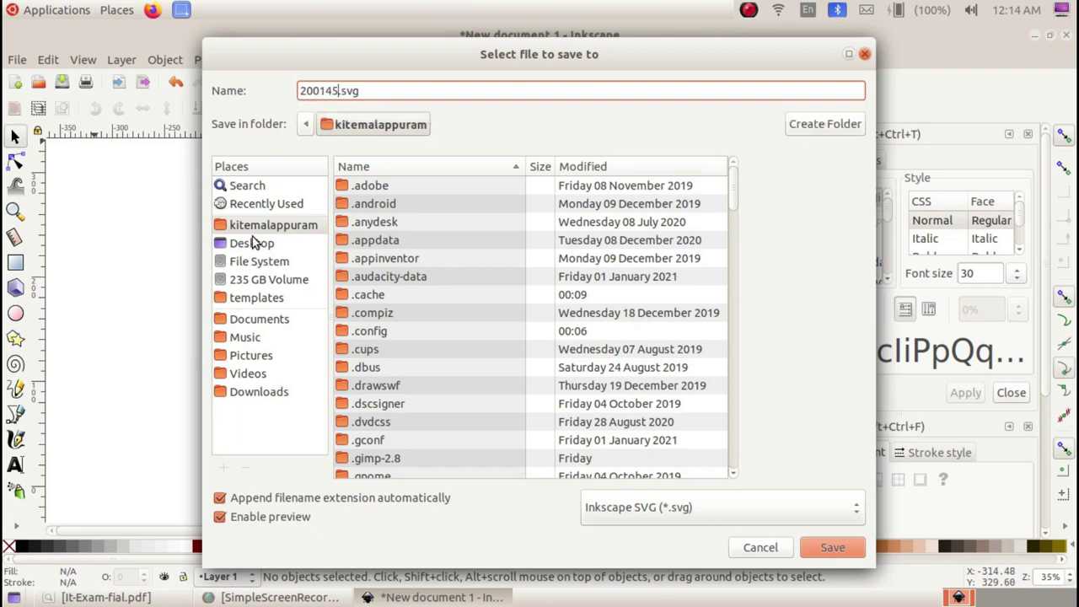
type("_sticker")
Choose the Exam10 folder as the location and save the SVG there
scroll(402, 396, "down", 2)
scroll(402, 393, "down", 3)
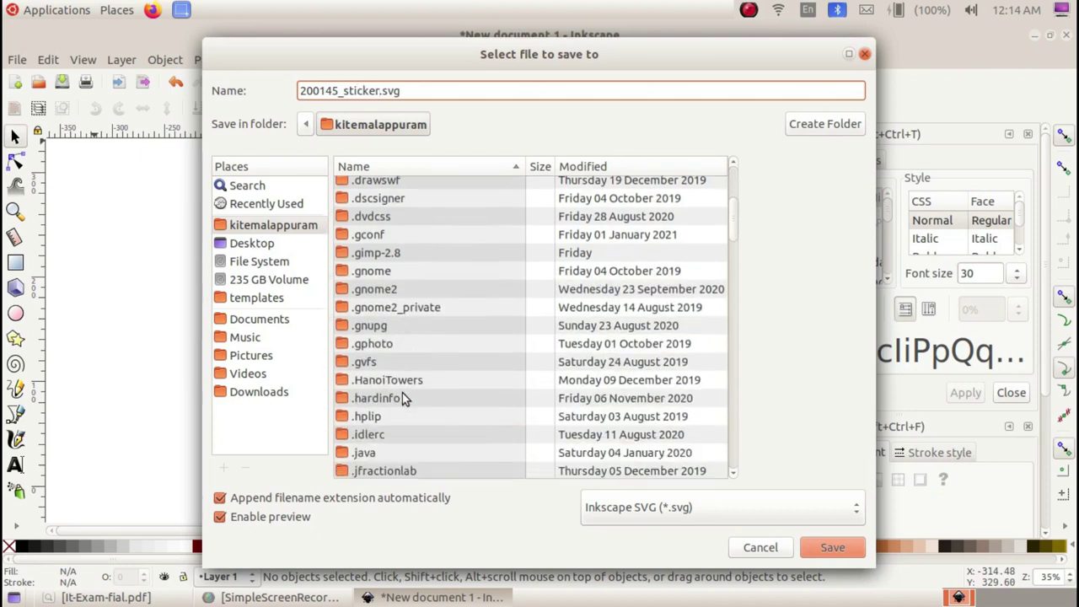
scroll(402, 393, "down", 4)
scroll(402, 396, "down", 3)
scroll(402, 396, "down", 3)
scroll(402, 396, "down", 2)
scroll(402, 396, "down", 4)
scroll(402, 393, "down", 1)
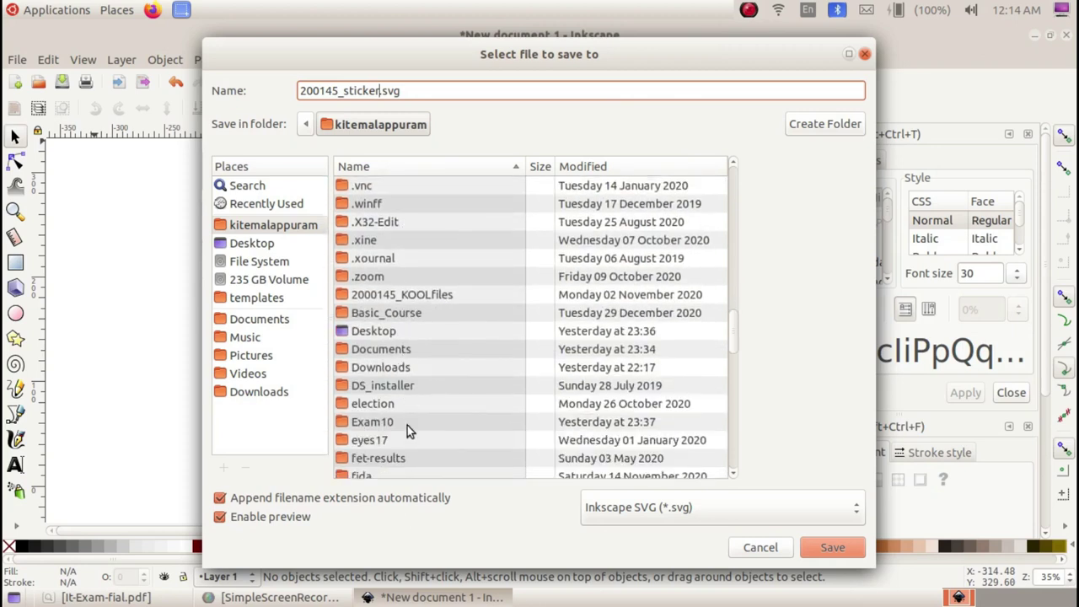
double_click(408, 419)
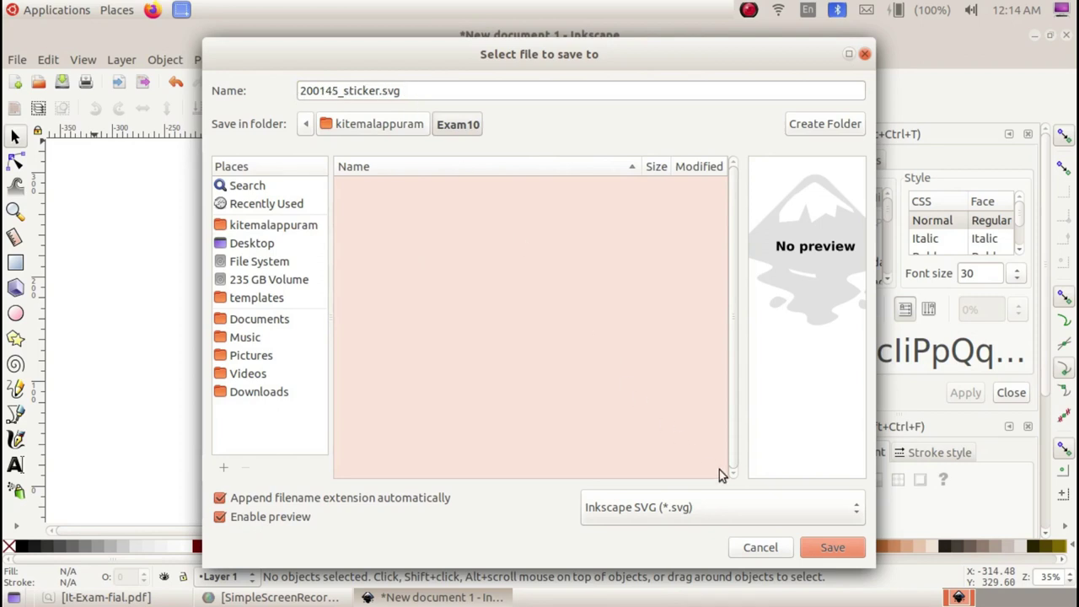
left_click(830, 548)
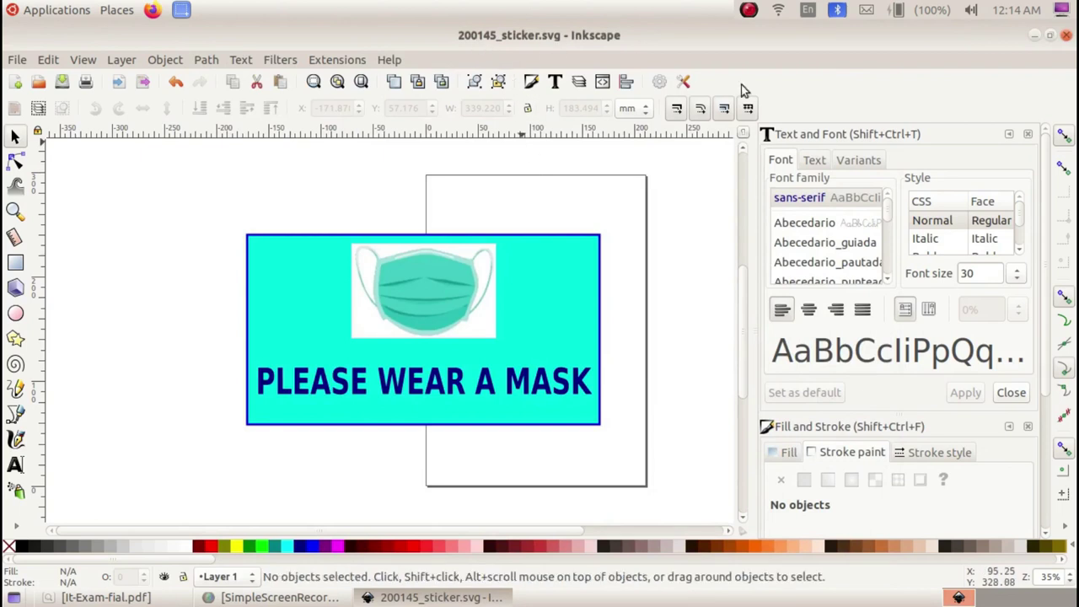
Confirm 200145_sticker.svg is in the Exam10 folder under Home in Files
left_click(1034, 36)
double_click(53, 57)
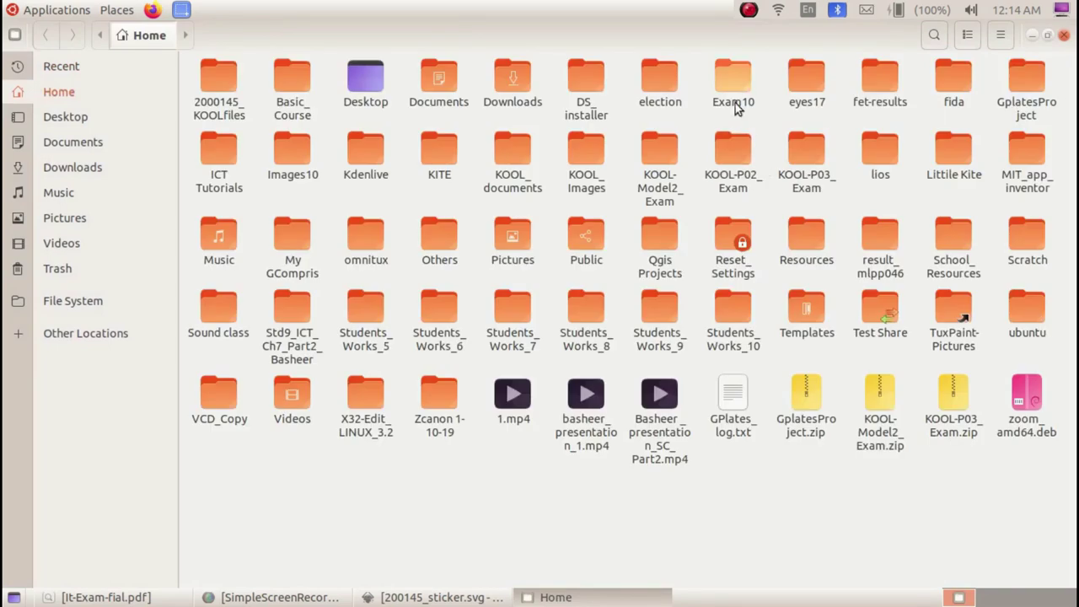
double_click(732, 85)
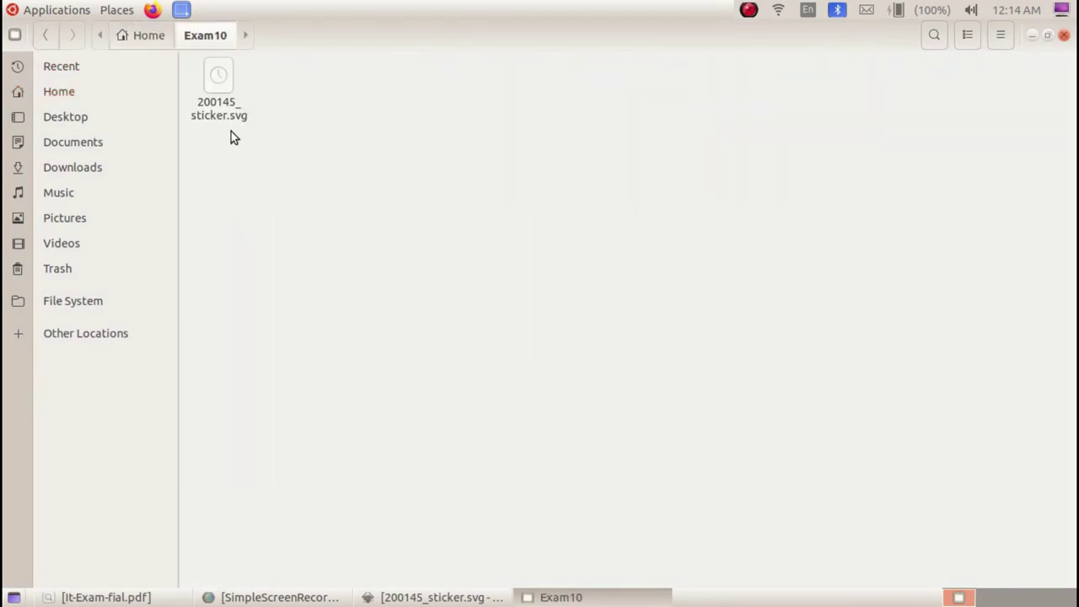
left_click(222, 110)
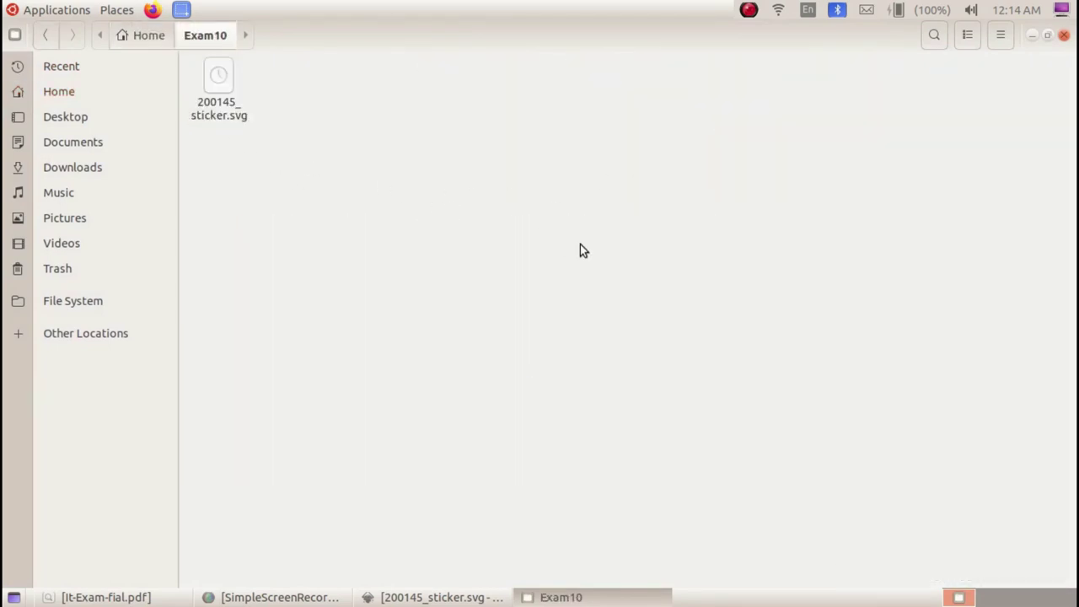